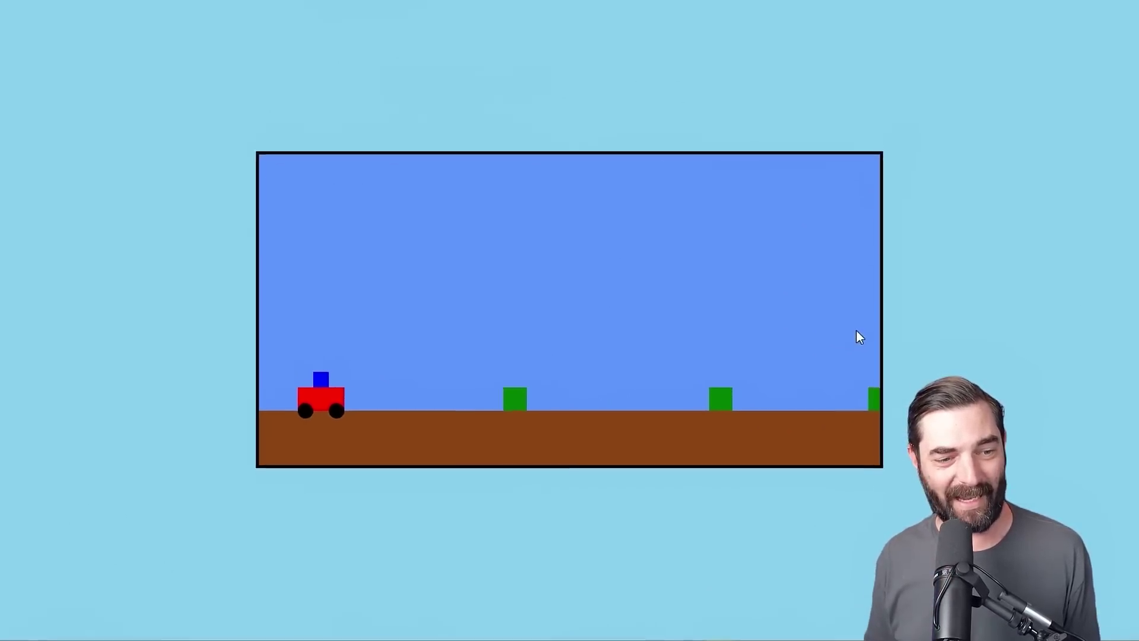
Step: Play the motorcycle game, making the red vehicle jump over the green obstacles
key("space")
key("space")
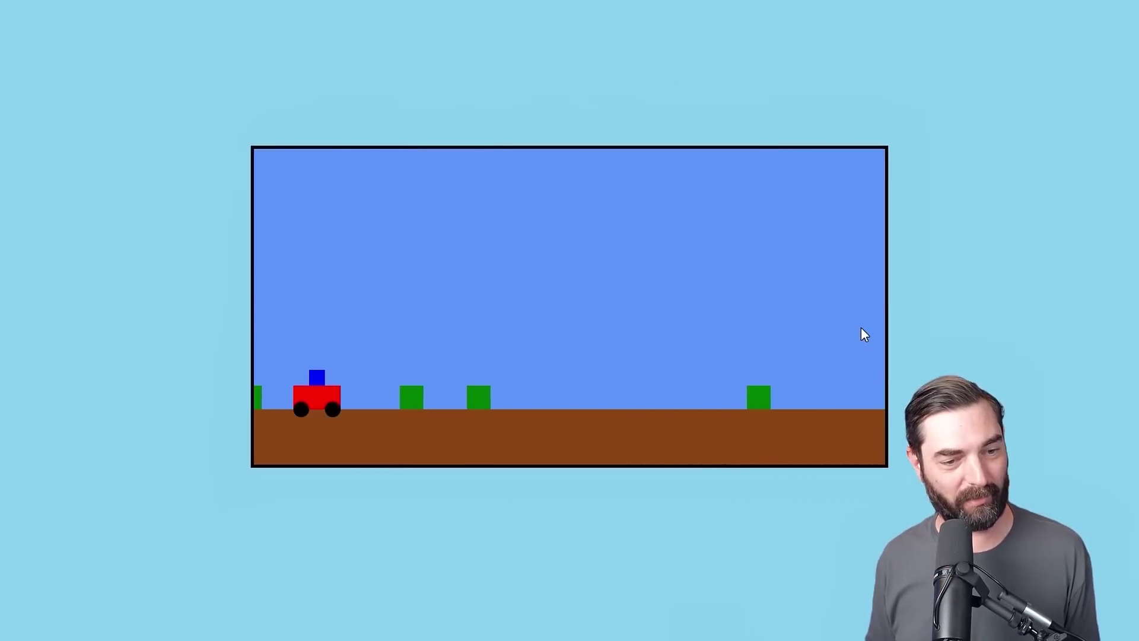
key("space")
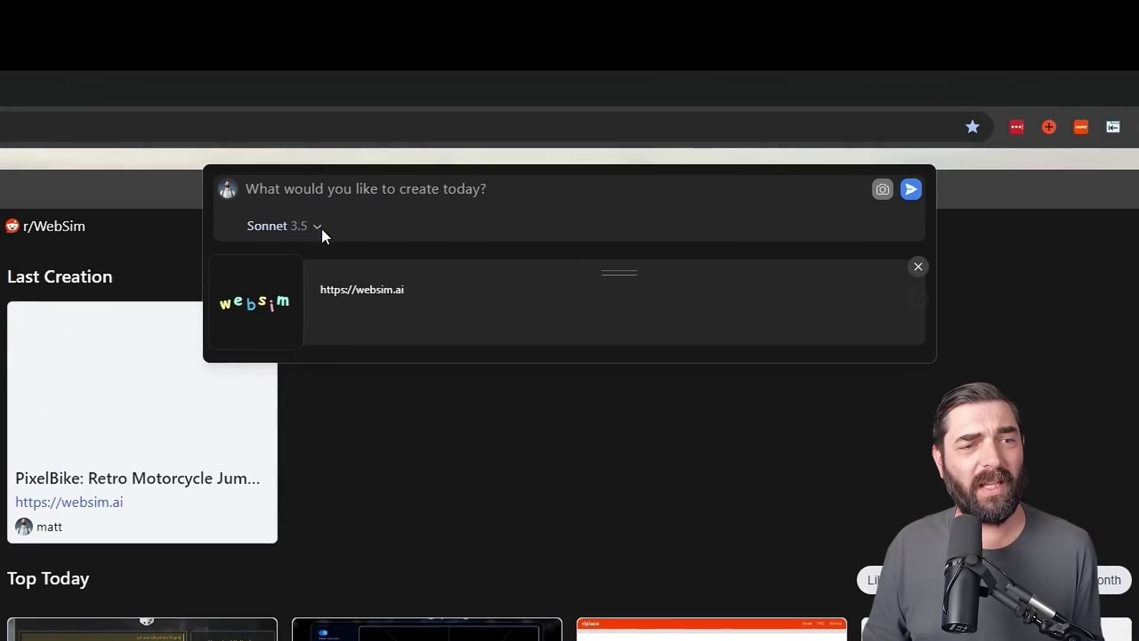
Step: Open the creation prompt and review the AI models available besides Sonnet 3.5
left_click(406, 109)
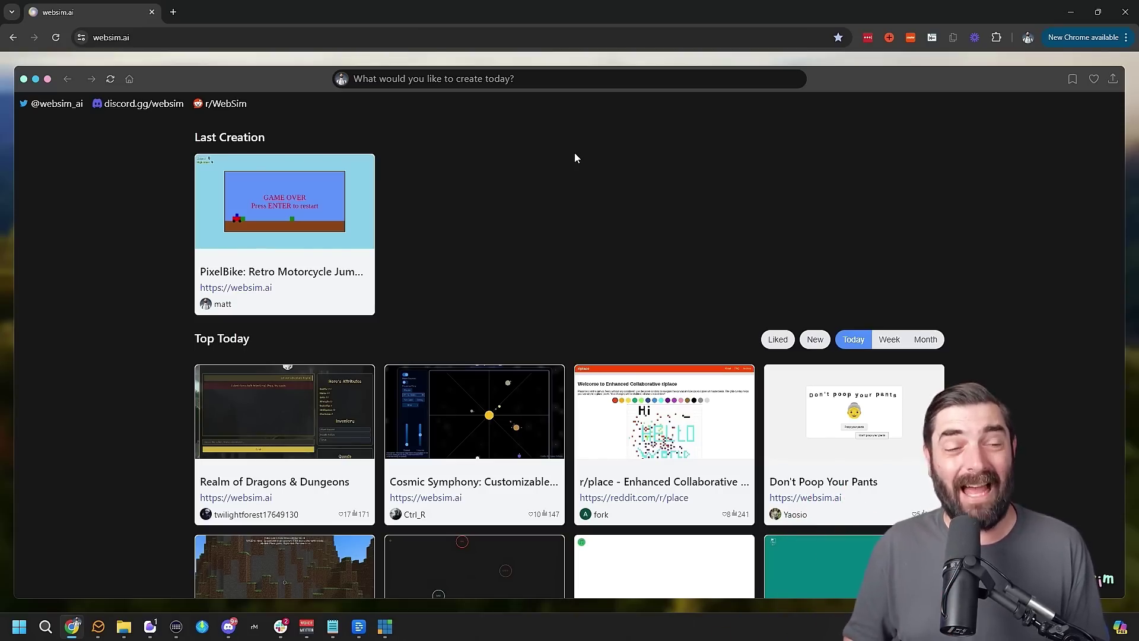
left_click(425, 87)
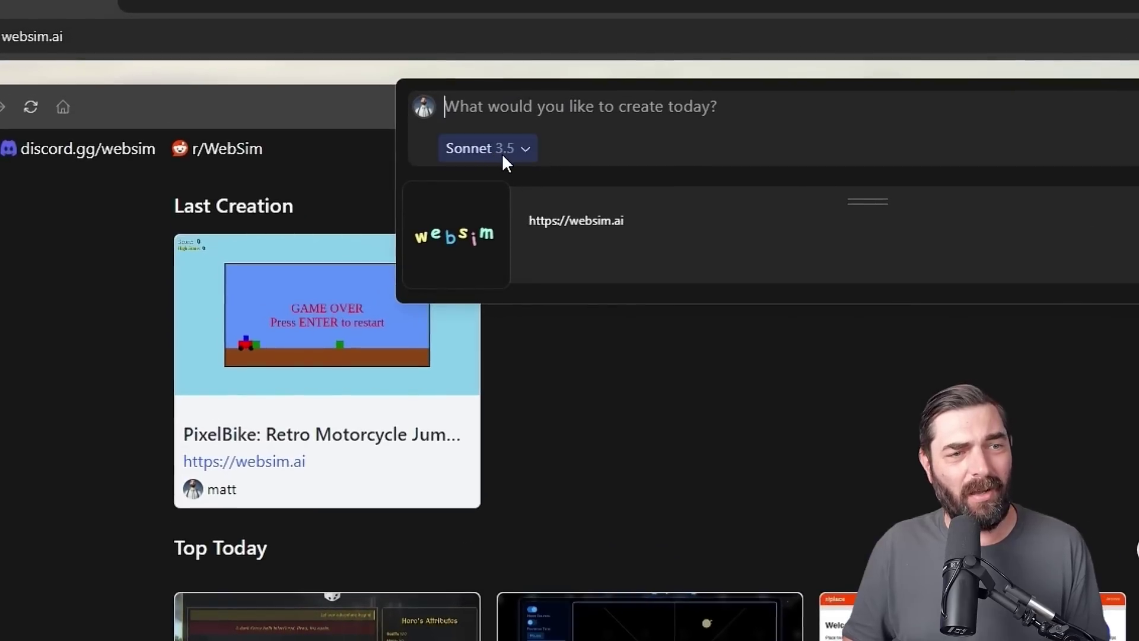
left_click(501, 152)
left_click(851, 257)
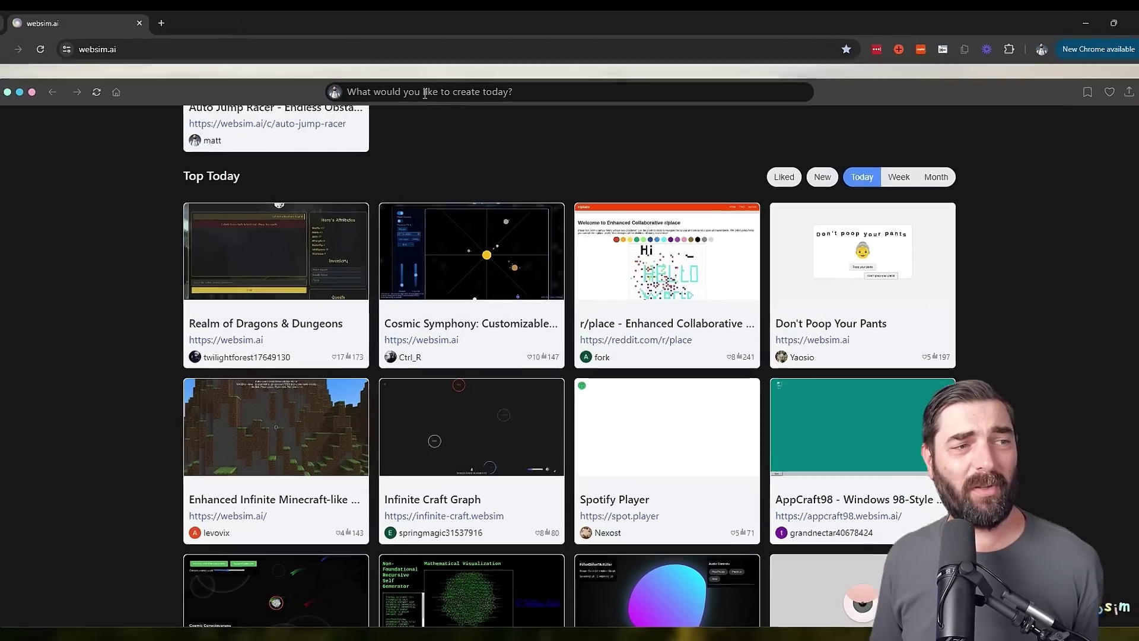
Step: Generate a creation from the prompt "A graphical motorcycle game where the motorcycle moves automatically and you press spacebar to jump over obstacles"
left_click(432, 79)
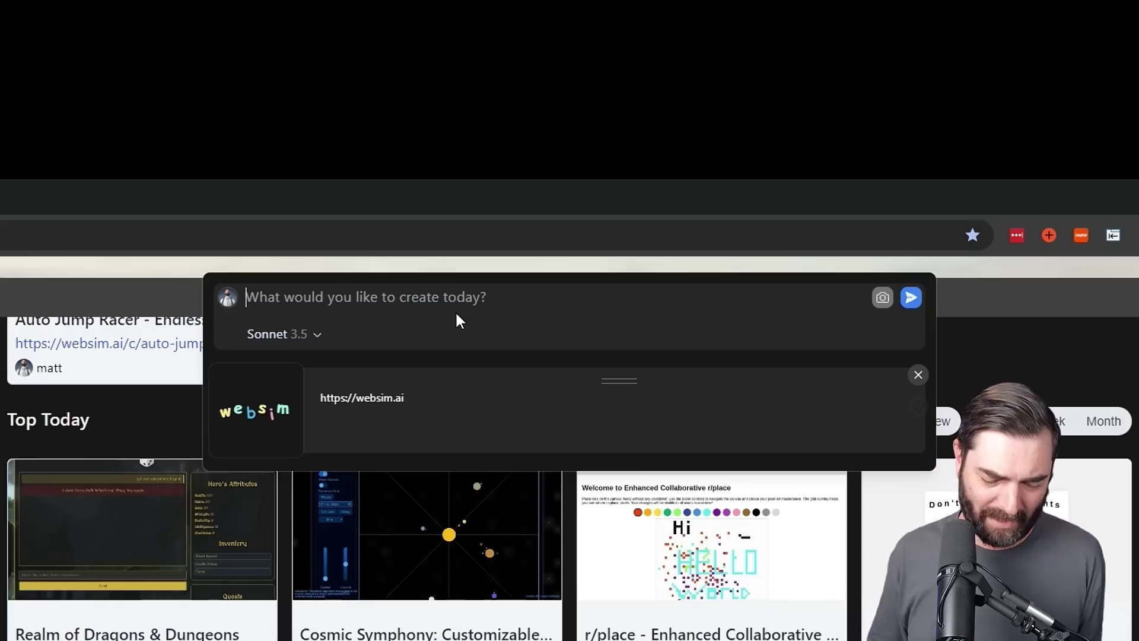
type("A graphical motorcycle game where the motorcycle moves automatically and you press spacebar to jump over obstacles")
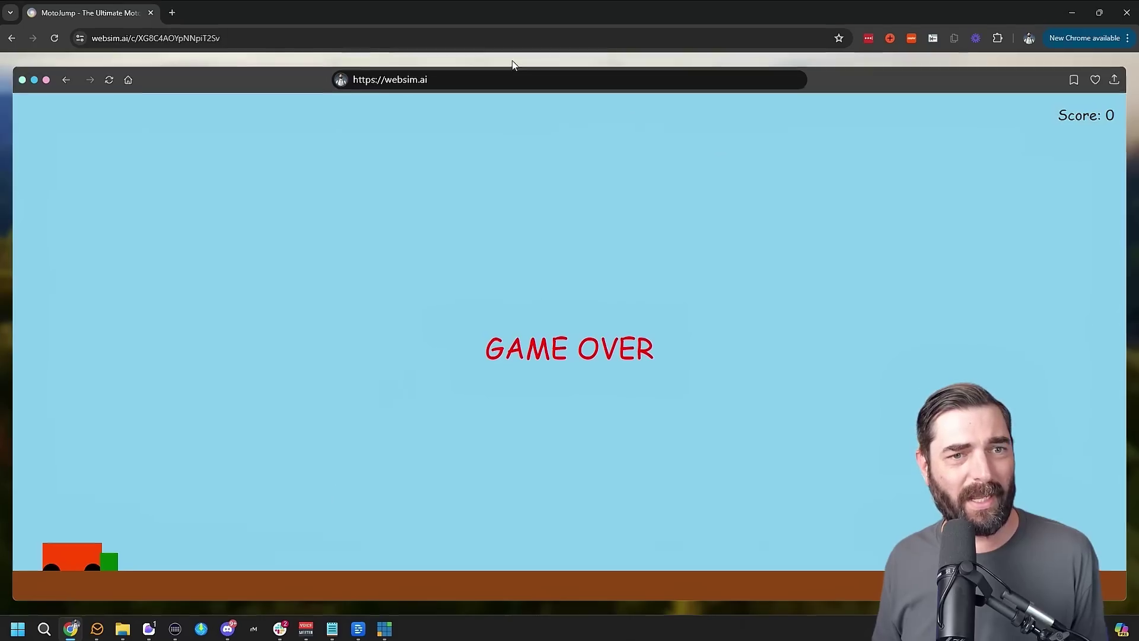
Step: Refine the generated game with the prompt "make the motorcycle jump higher and jump faster"
left_click(542, 80)
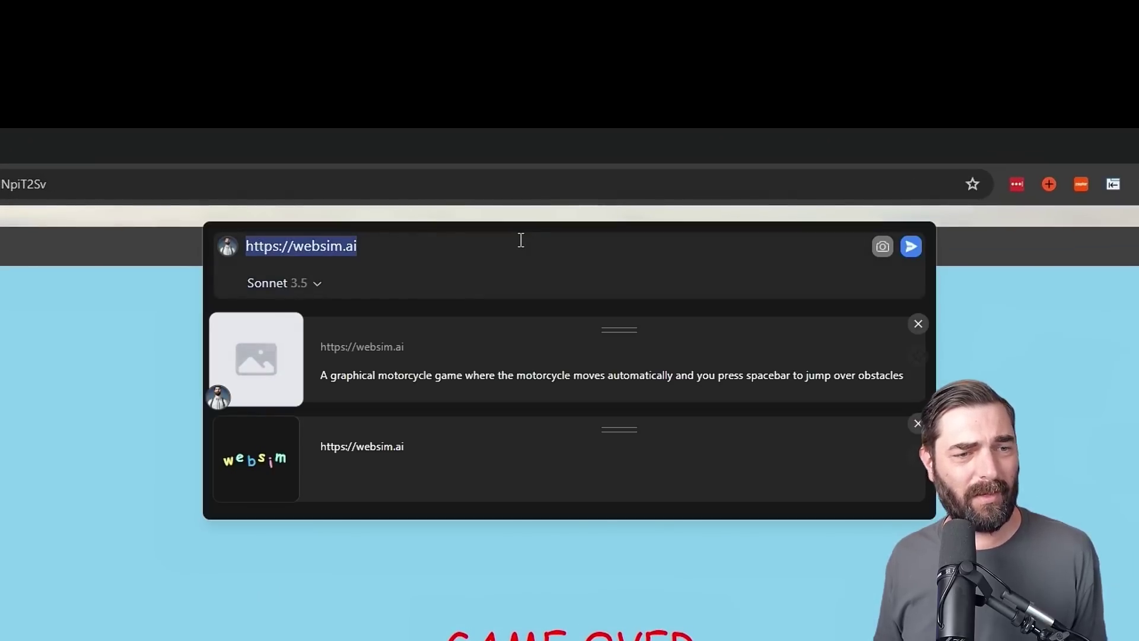
type("make the motorcycle jump higher and jump faster")
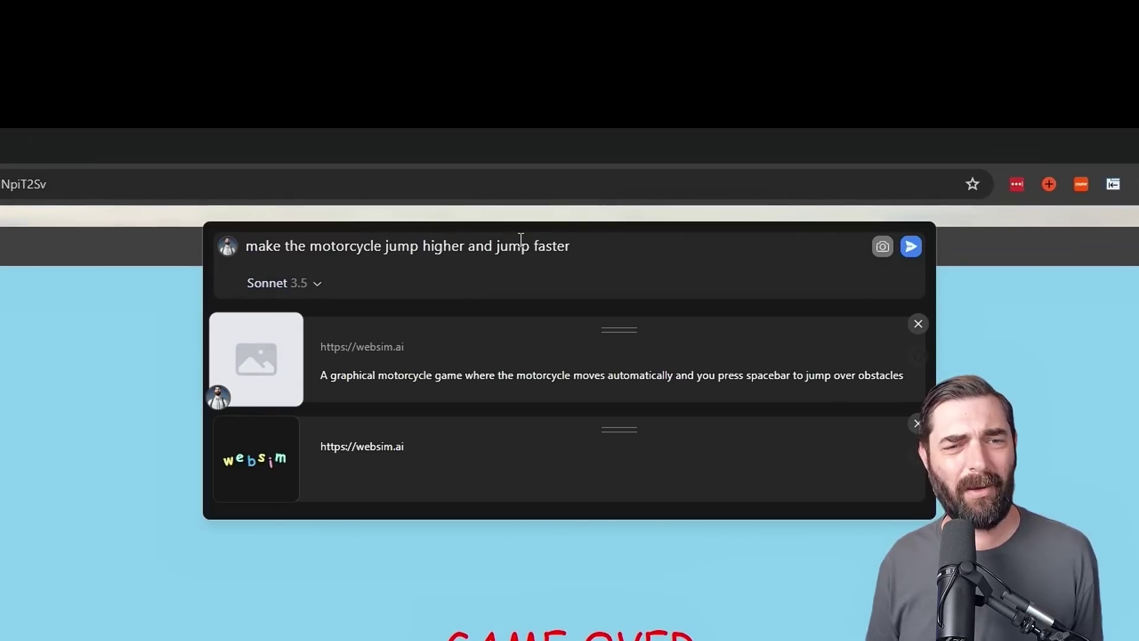
key("Return")
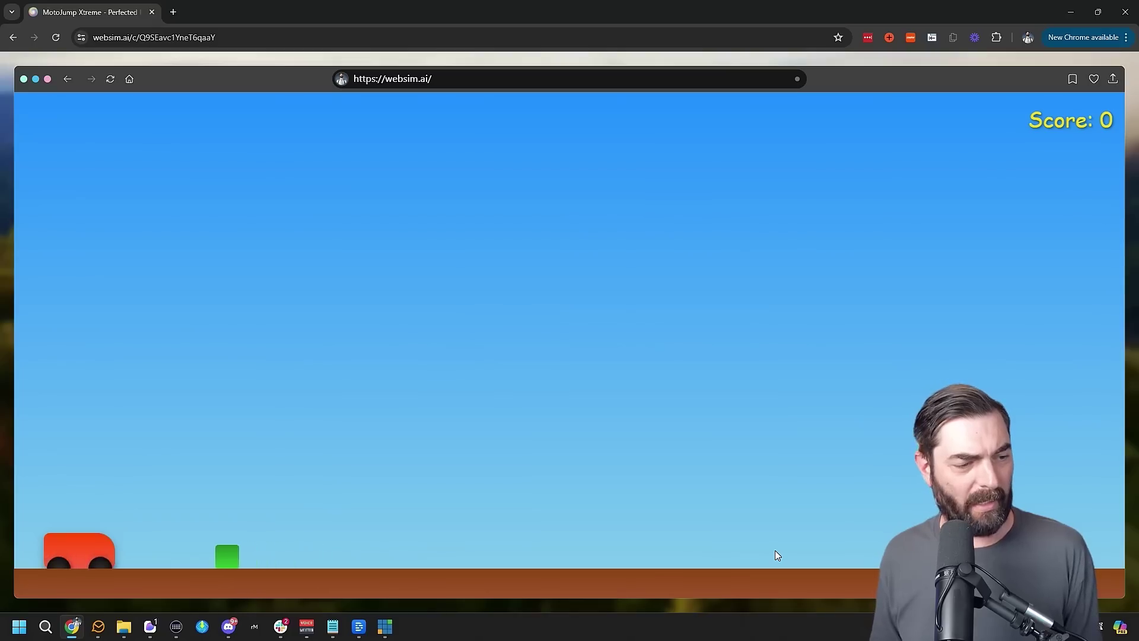
Step: Playtest the regenerated motorcycle game by repeatedly jumping over the approaching green obstacles
key("space")
key("space")
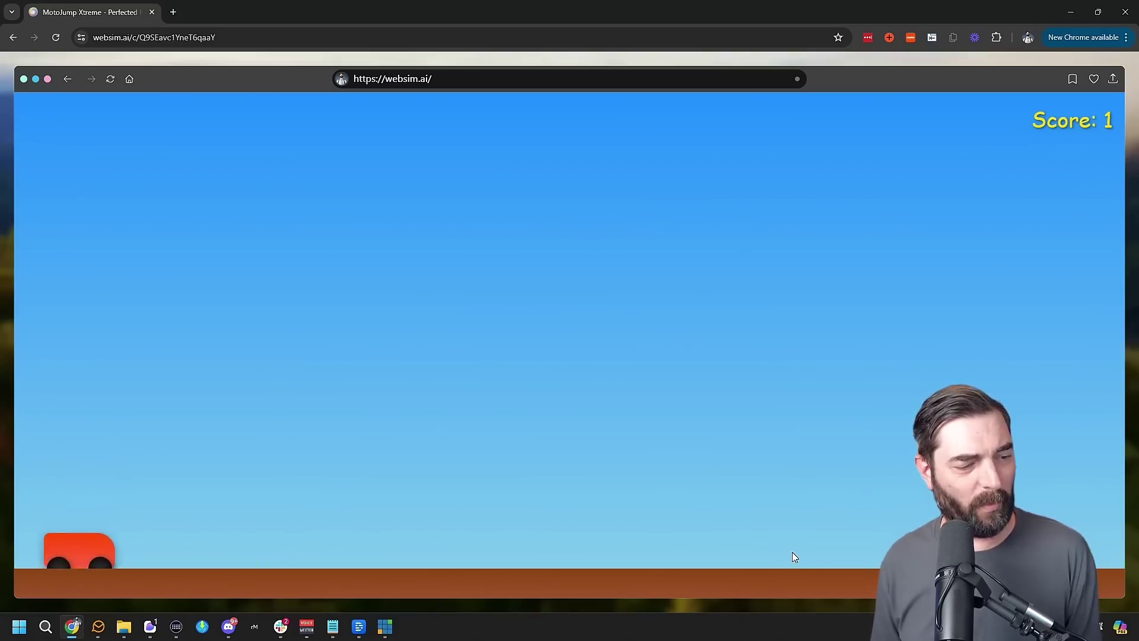
left_click(793, 552)
left_click(792, 552)
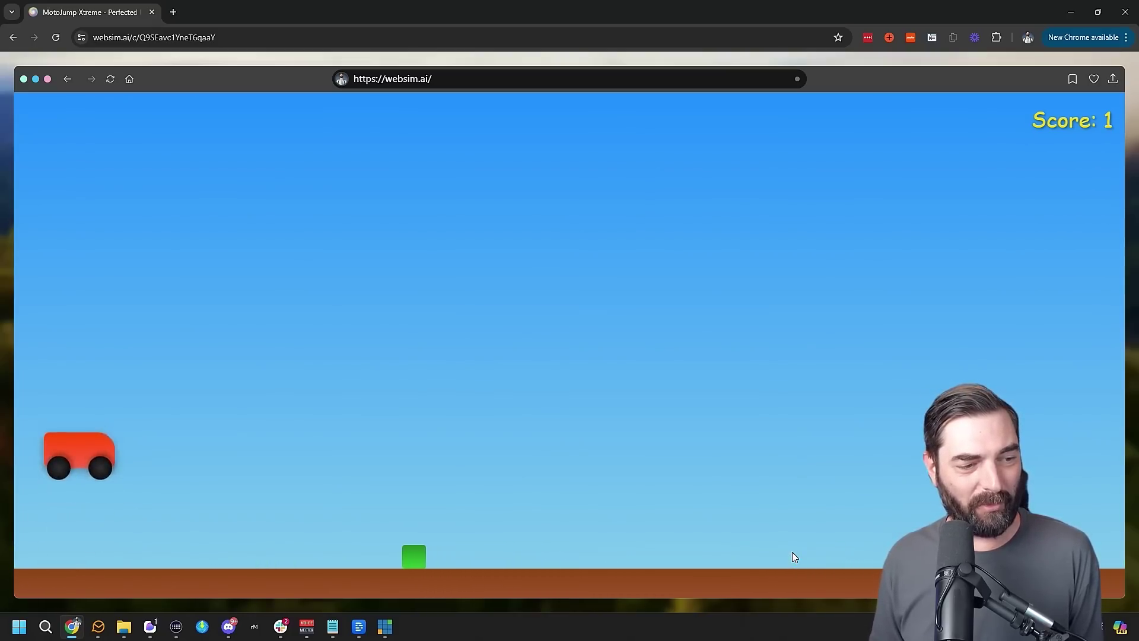
left_click(793, 553)
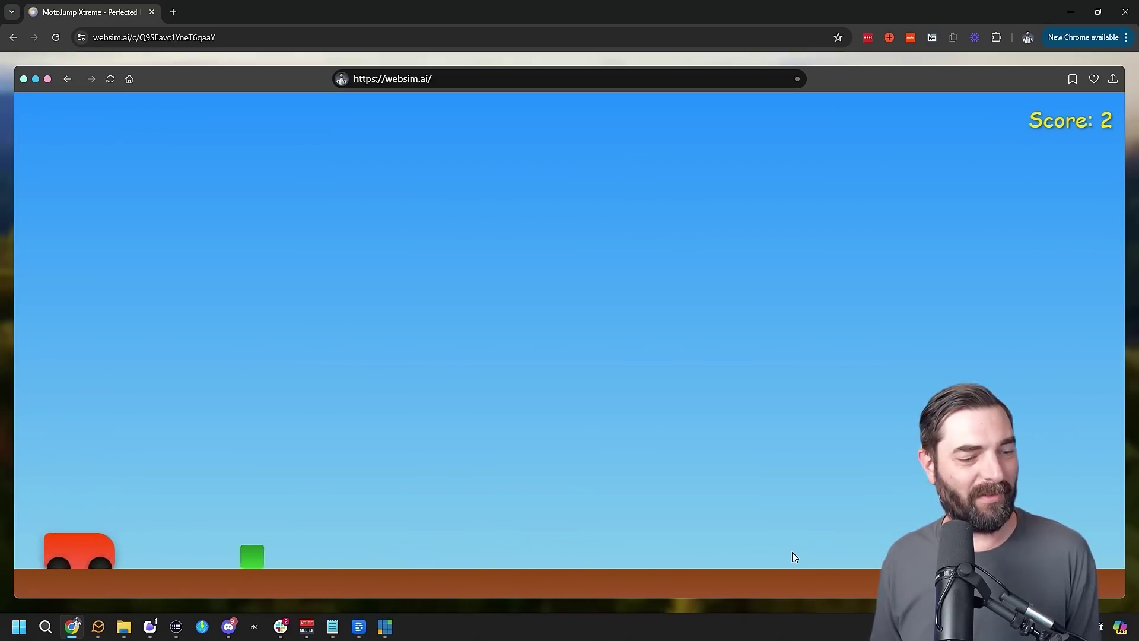
left_click(793, 553)
left_click(793, 553)
left_click(794, 556)
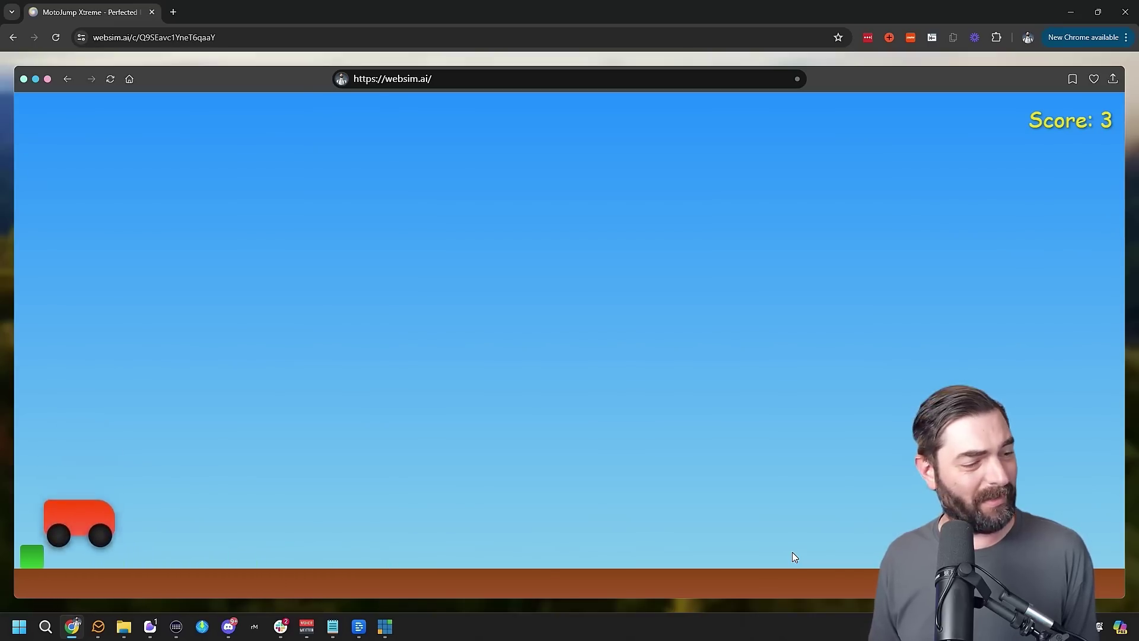
key("space")
key("space")
key("space")
key("space")
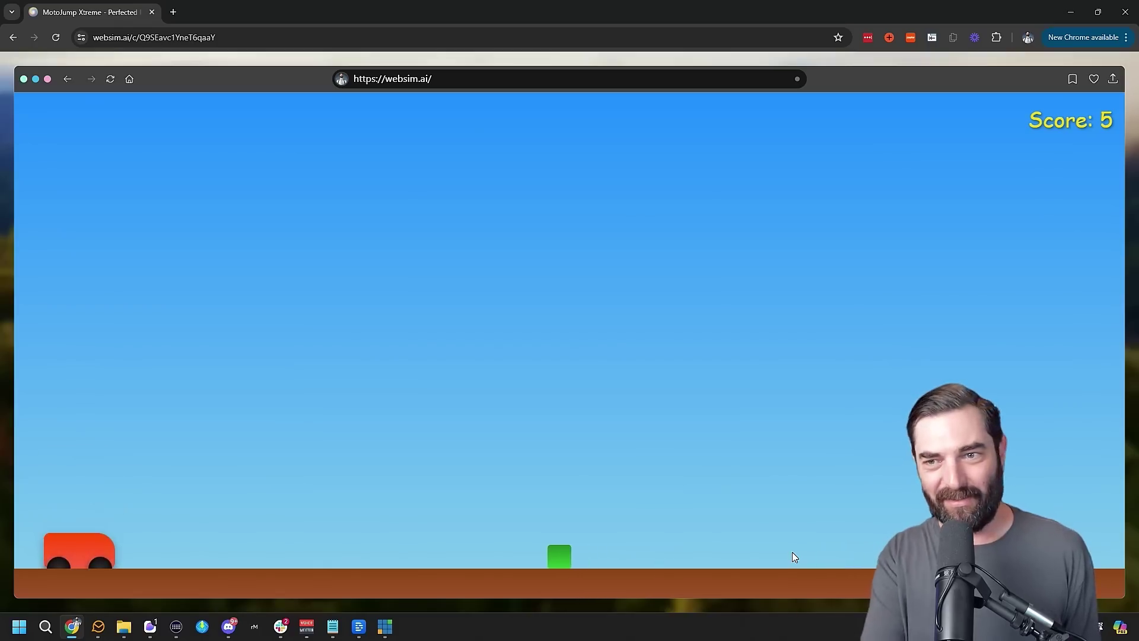
left_click(795, 556)
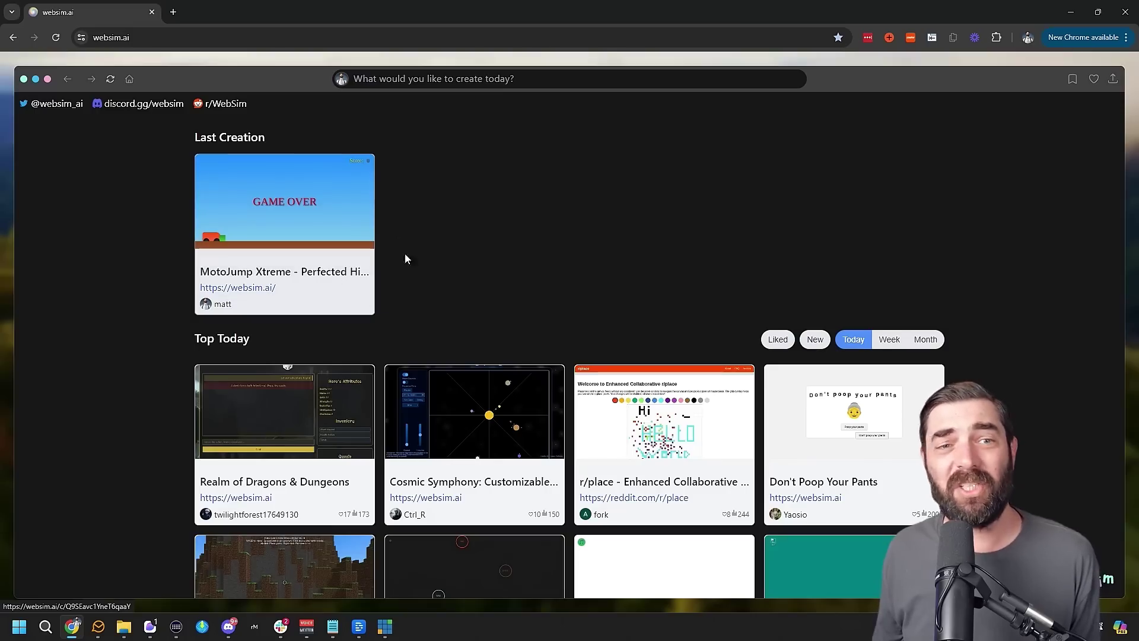
Step: Copy the share URL of the latest motorcycle game and paste it into the browser's address bar
key("alt+Right")
left_click(1118, 86)
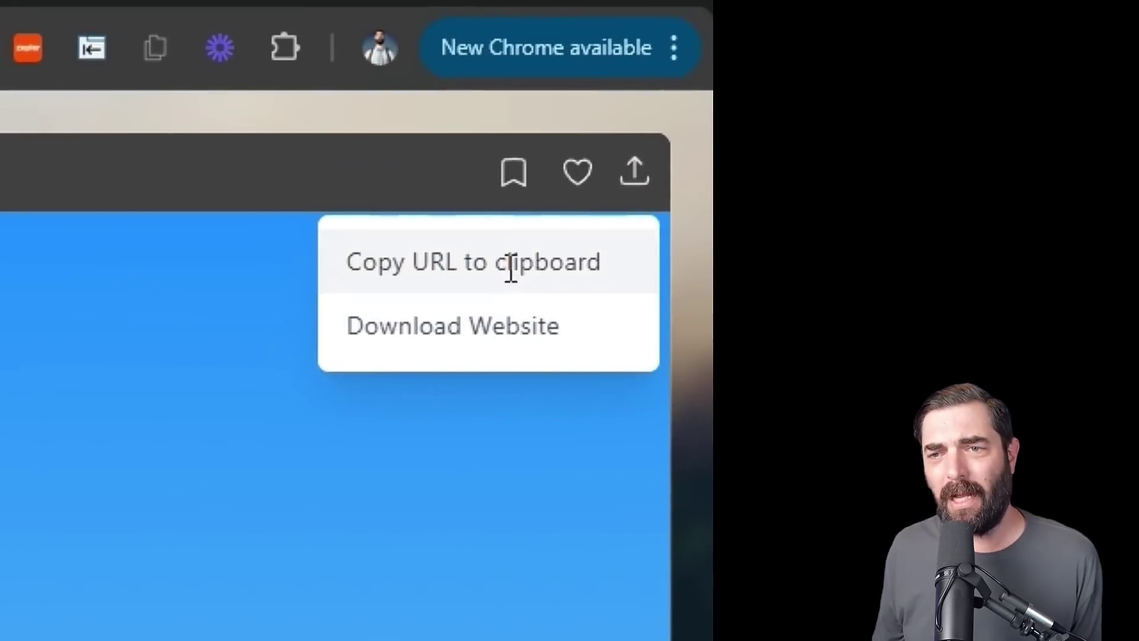
left_click(510, 265)
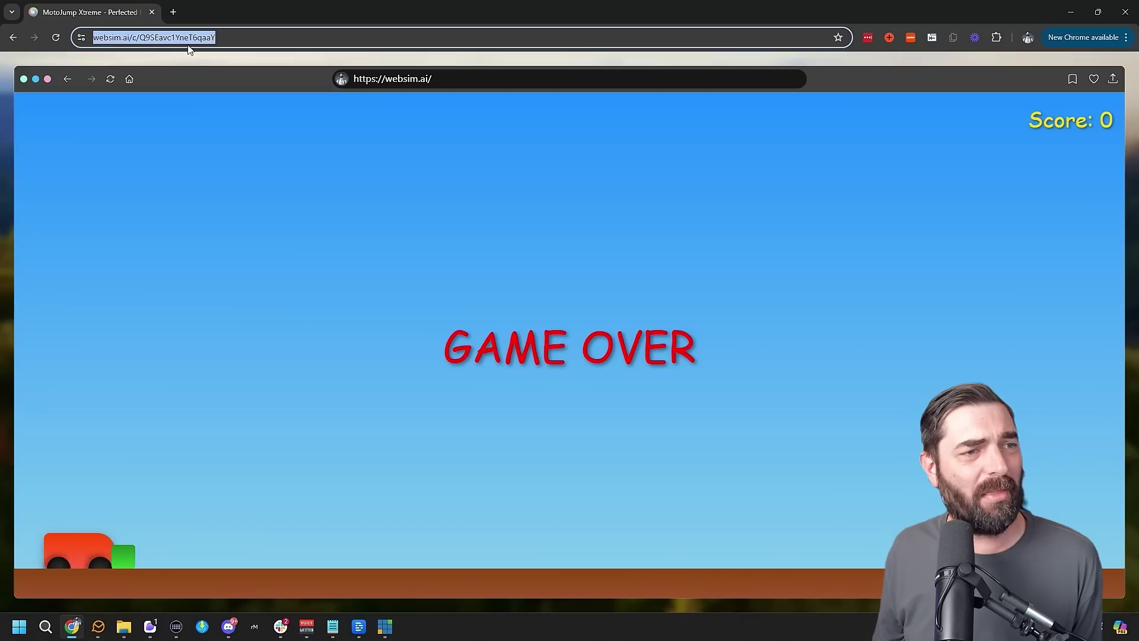
right_click(189, 48)
left_click(229, 168)
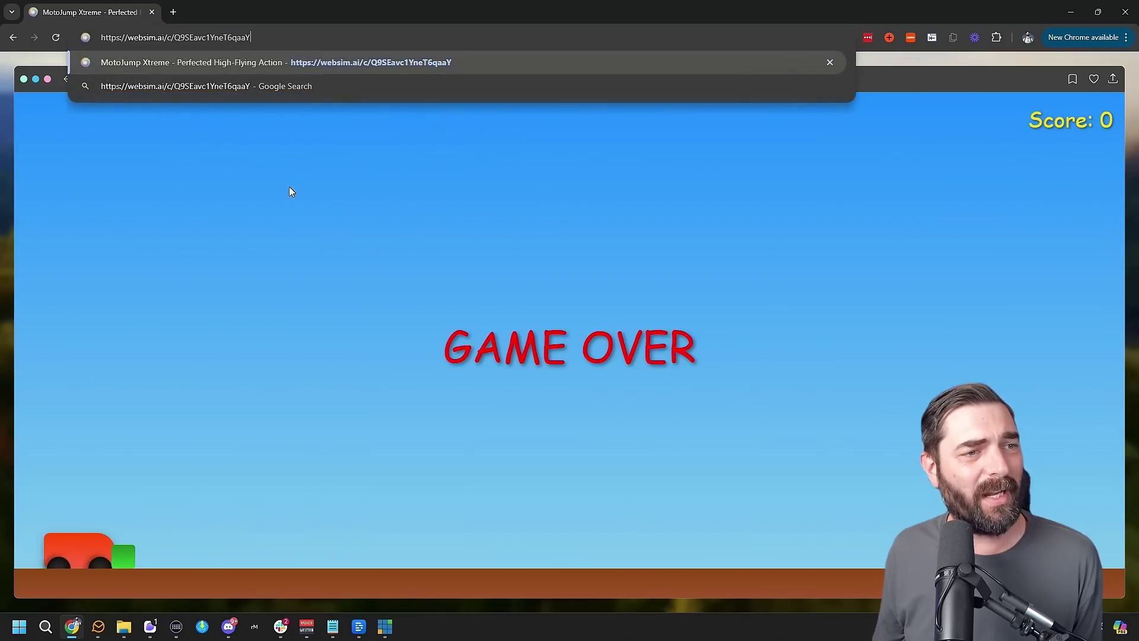
left_click(449, 388)
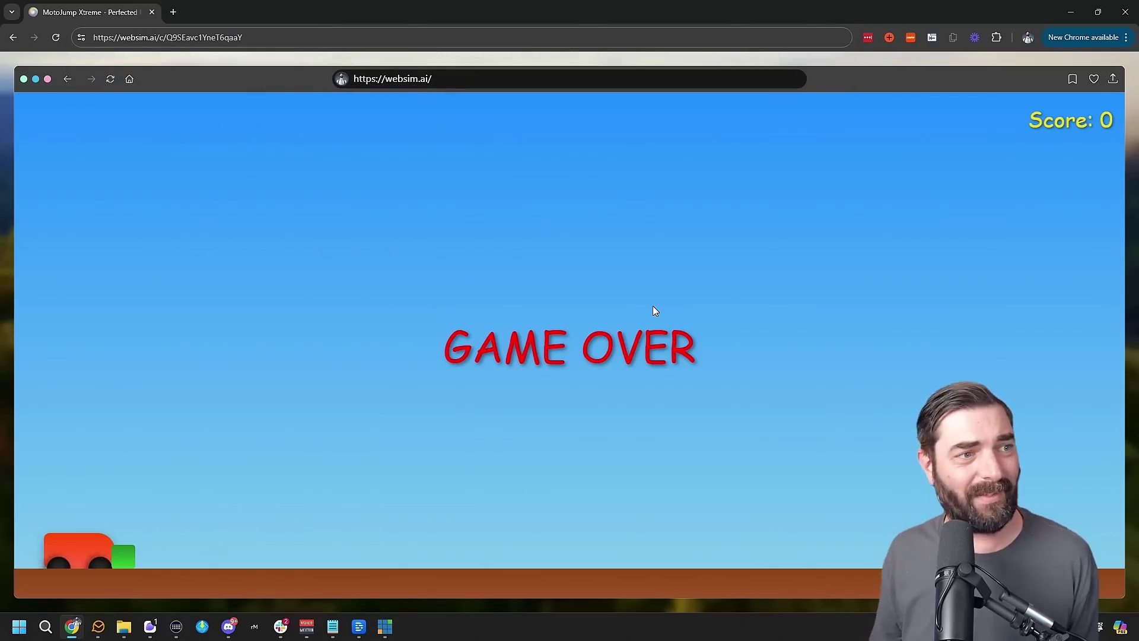
Step: Open the bookmarked "Keyboard.Music - Interactive Musical Typing" creation and look at its prompt history
left_click(129, 80)
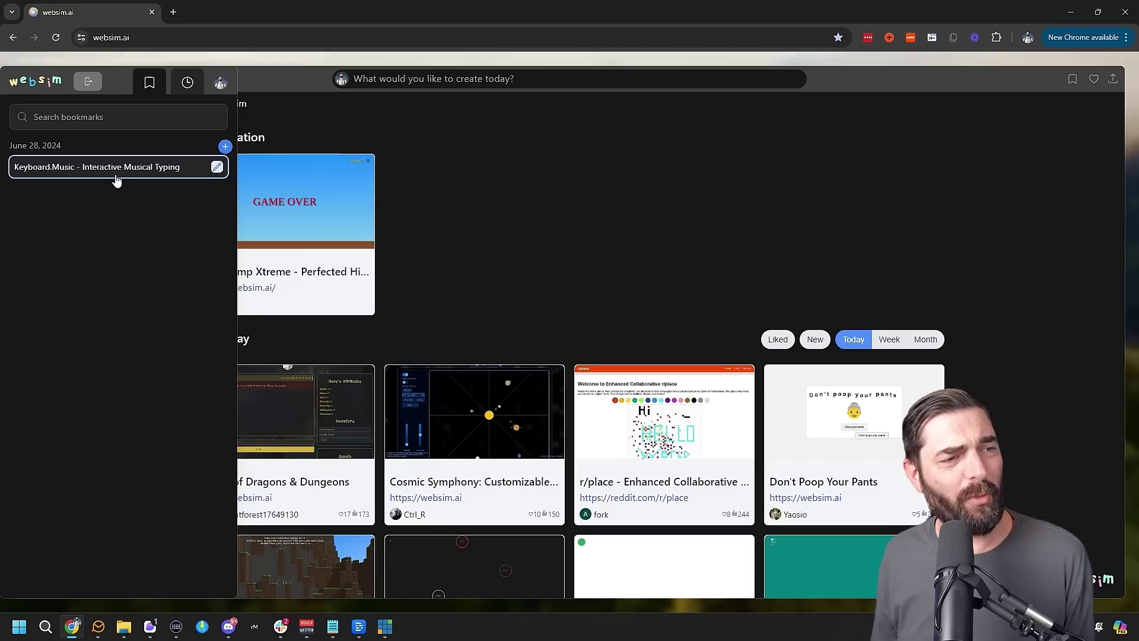
left_click(114, 172)
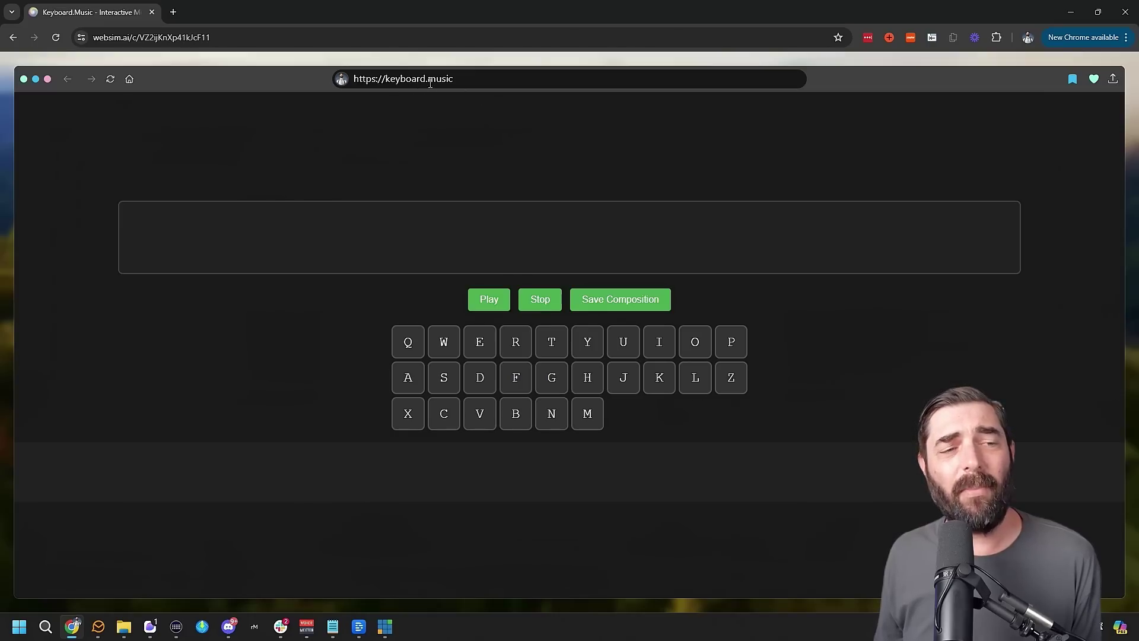
left_click(445, 81)
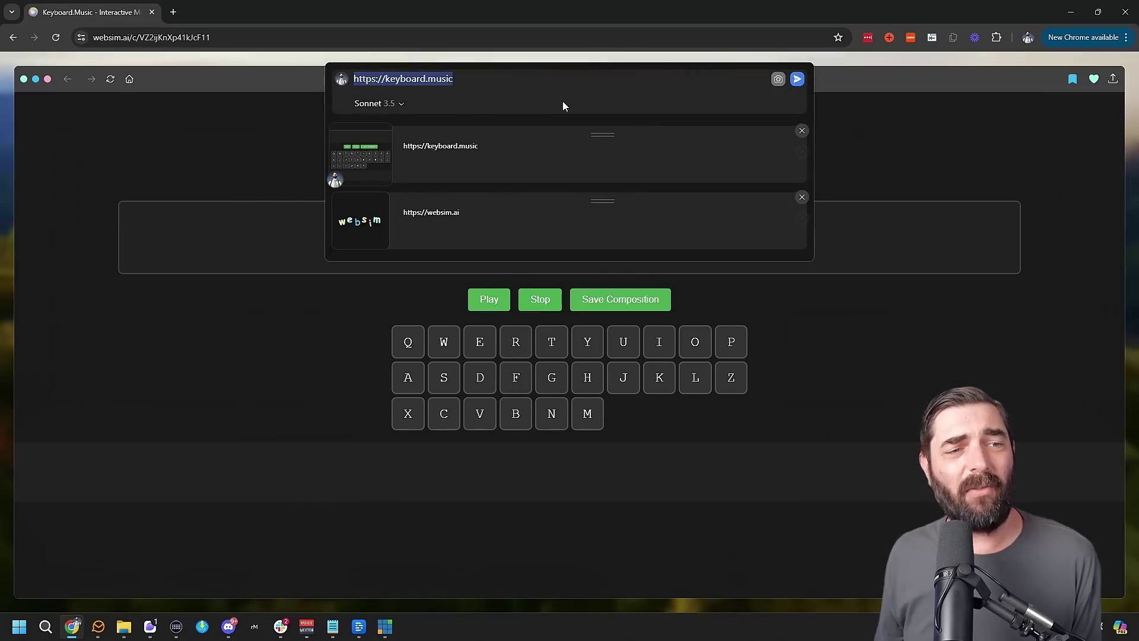
left_click(1049, 298)
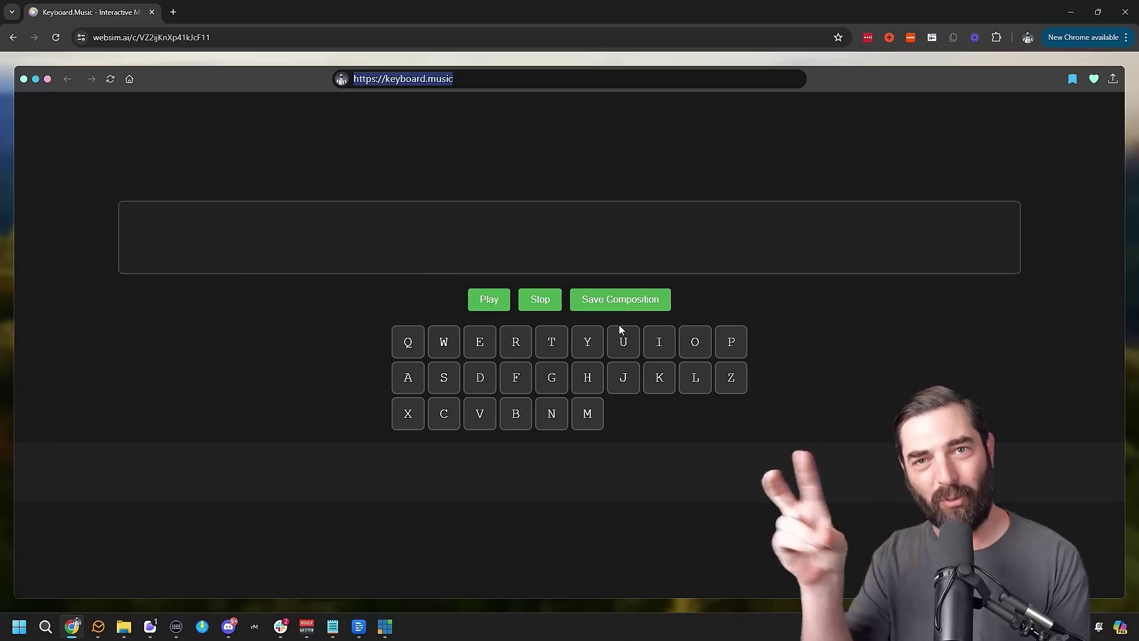
Step: Try out the on-screen musical keys by entering the note sequence QWERTYUIOPZ
key("w")
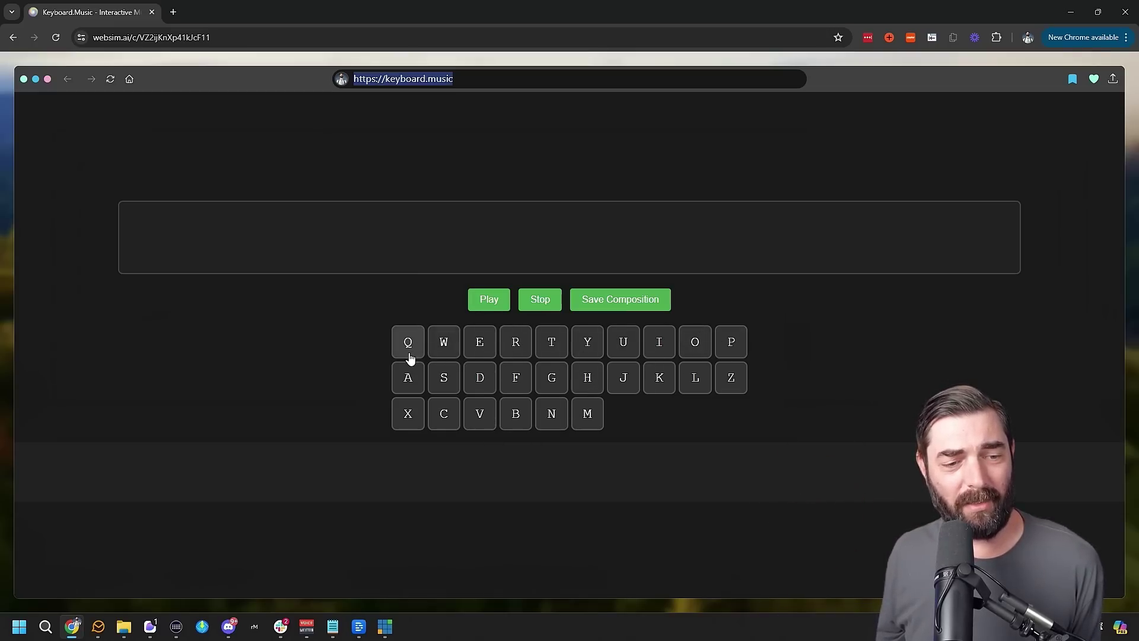
left_click(410, 354)
left_click(443, 347)
left_click(479, 343)
left_click(515, 345)
left_click(551, 347)
left_click(588, 346)
left_click(621, 343)
left_click(658, 345)
left_click(694, 348)
left_click(732, 347)
left_click(734, 377)
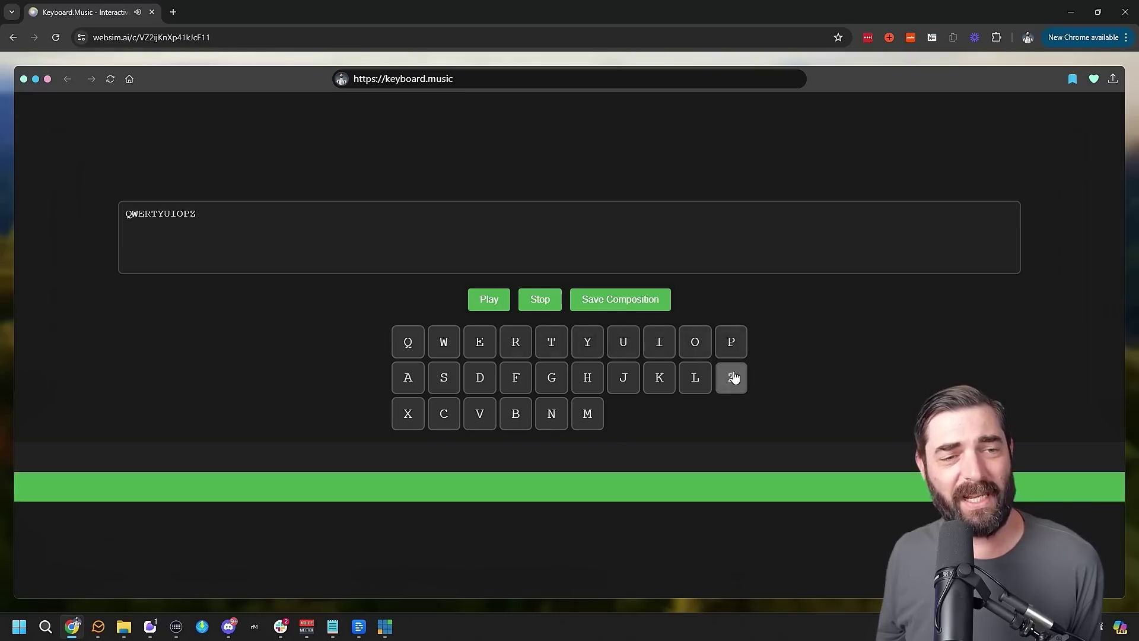
left_click(385, 79)
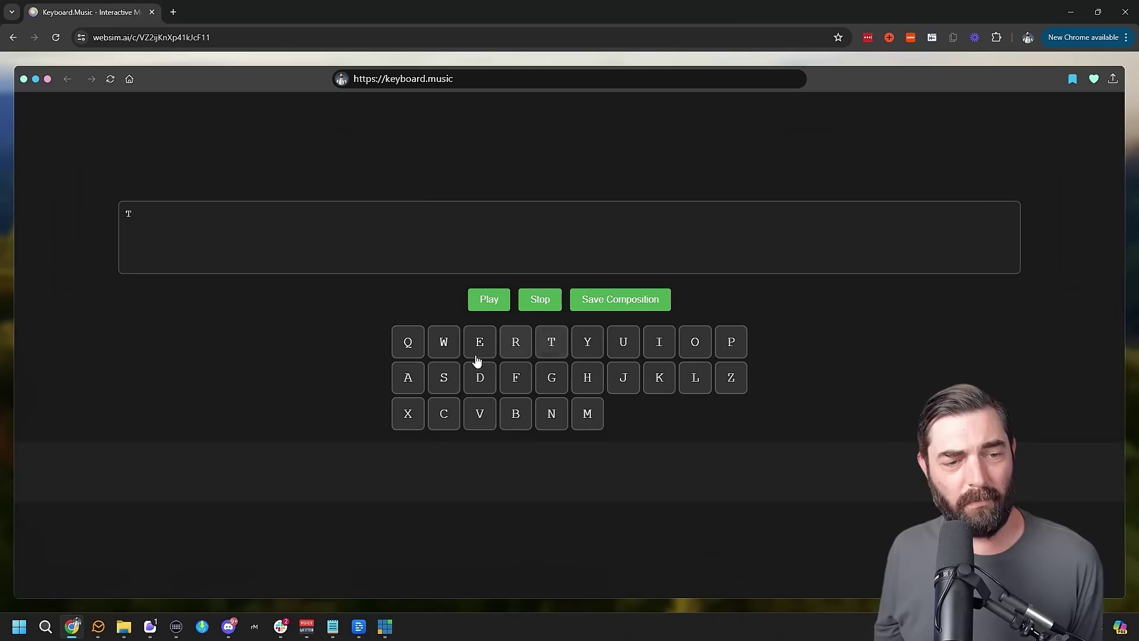
Step: Compose the melody TEQETTTEEETIITEQETTTTEET with the on-screen musical keys and finish it on Q
left_click(478, 347)
left_click(477, 345)
left_click(554, 346)
left_click(556, 348)
left_click(557, 350)
double_click(480, 347)
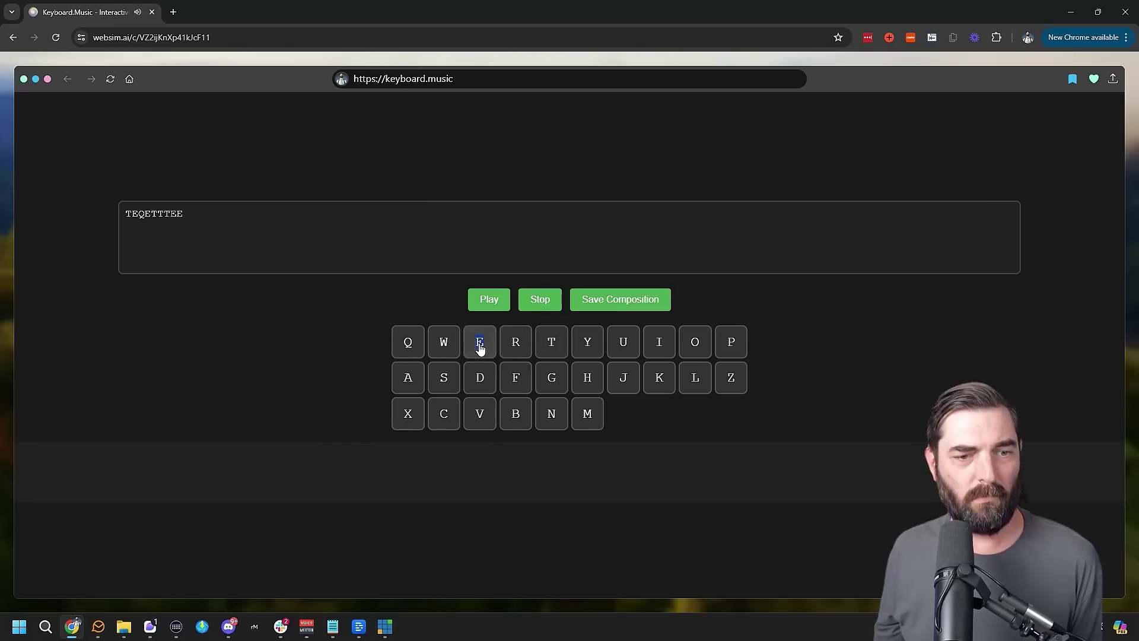
left_click(544, 347)
left_click(656, 340)
left_click(656, 340)
left_click(410, 342)
left_click(476, 339)
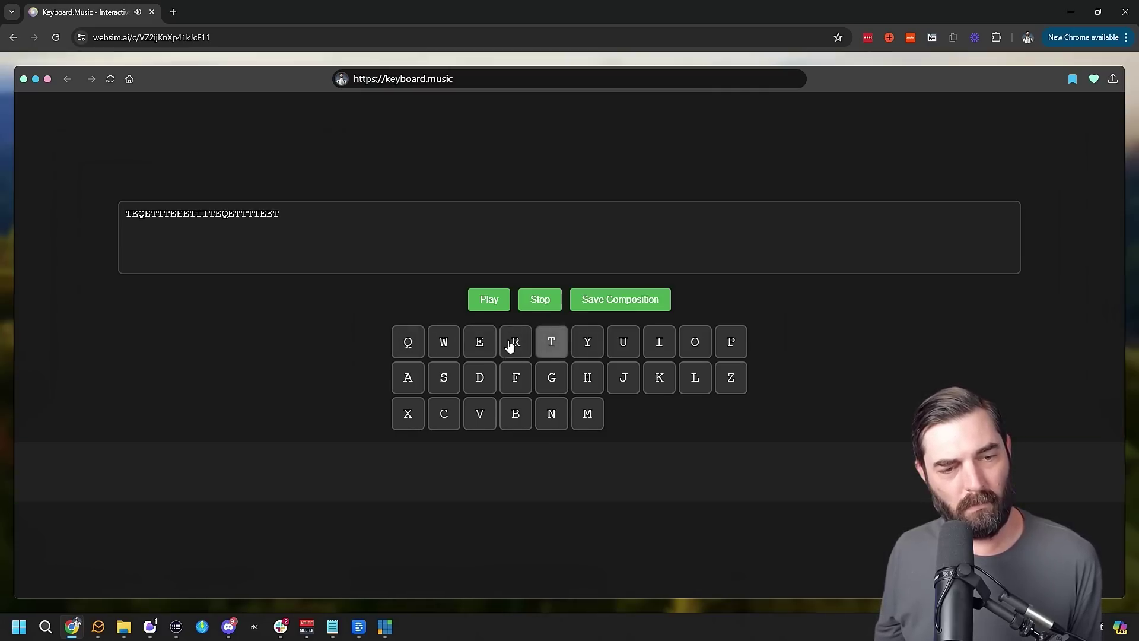
left_click(407, 342)
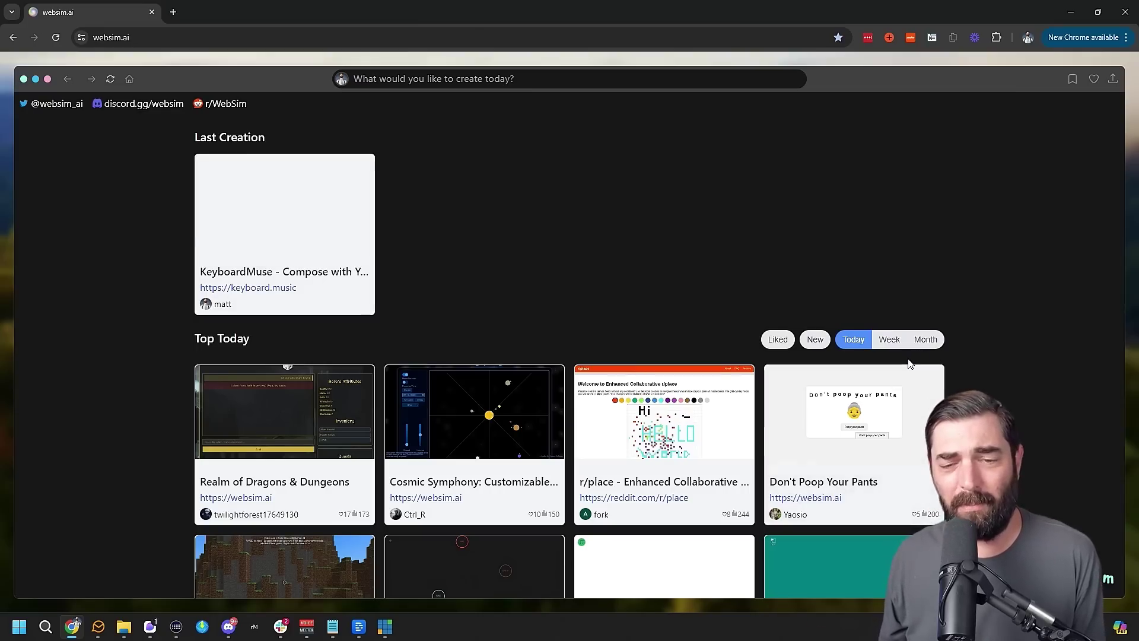
Step: Browse the top creations of the week and the month, and open the 3D Torus Viewer with Custom Default Settings
left_click(892, 347)
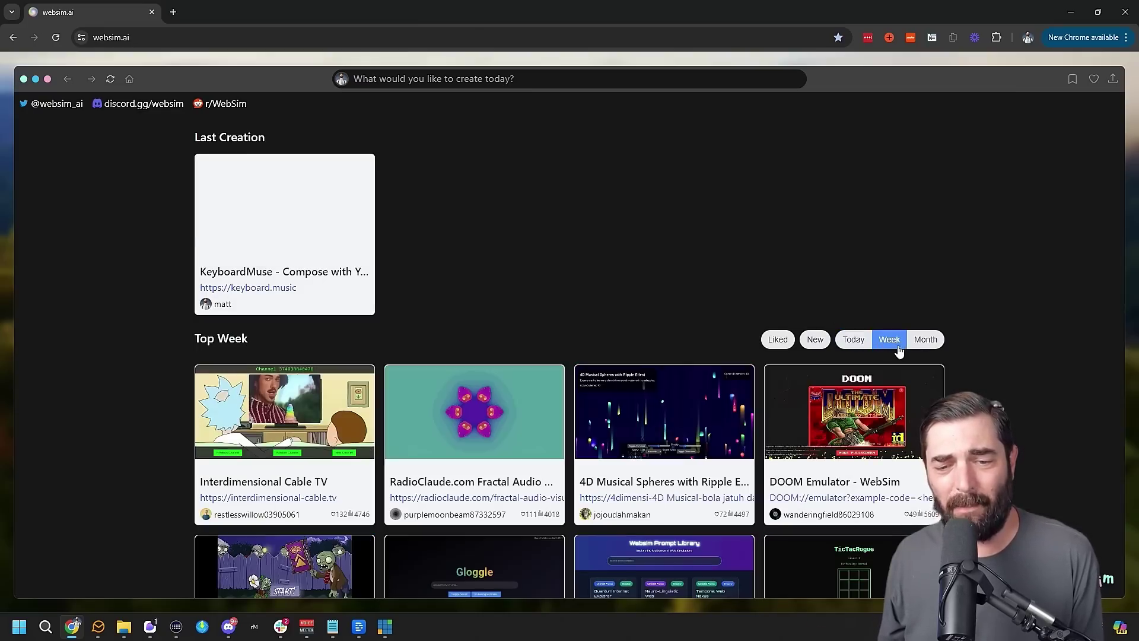
left_click(928, 339)
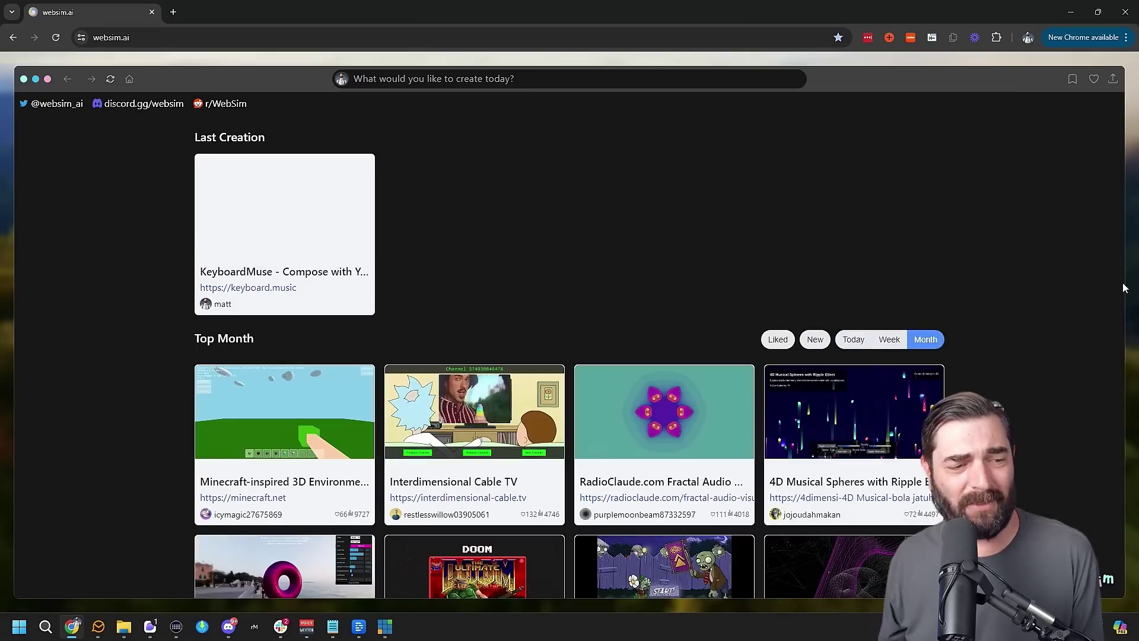
scroll(1035, 341, "down", 2)
scroll(1040, 350, "up", 1)
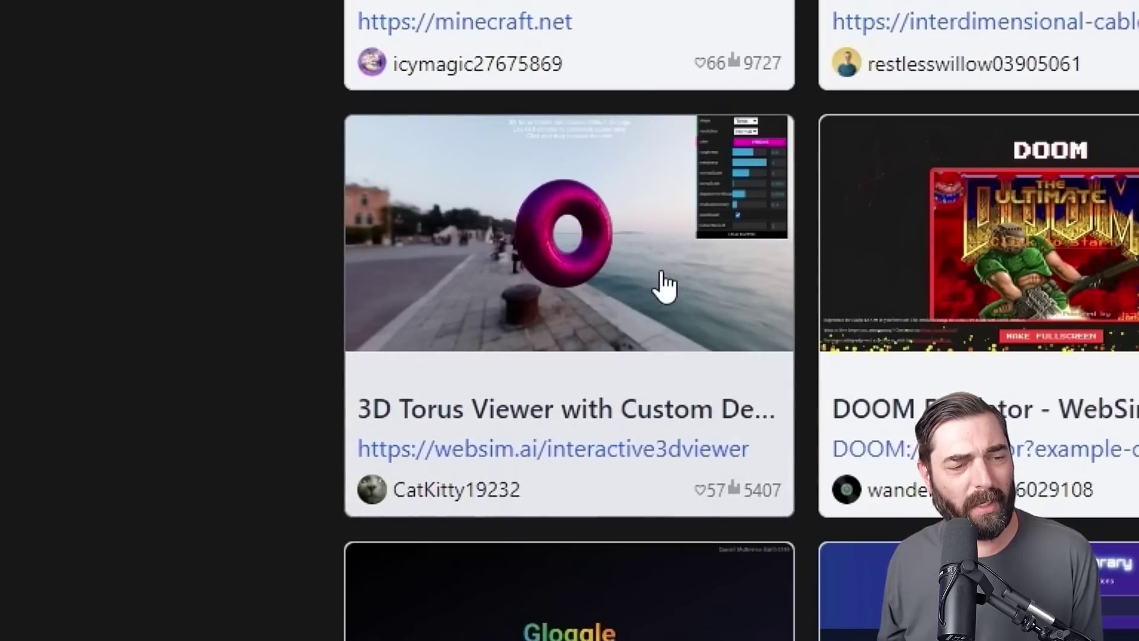
left_click(685, 290)
Step: Change the color of the 3D torus to blue, #001eff
left_click_drag(623, 458, 418, 391)
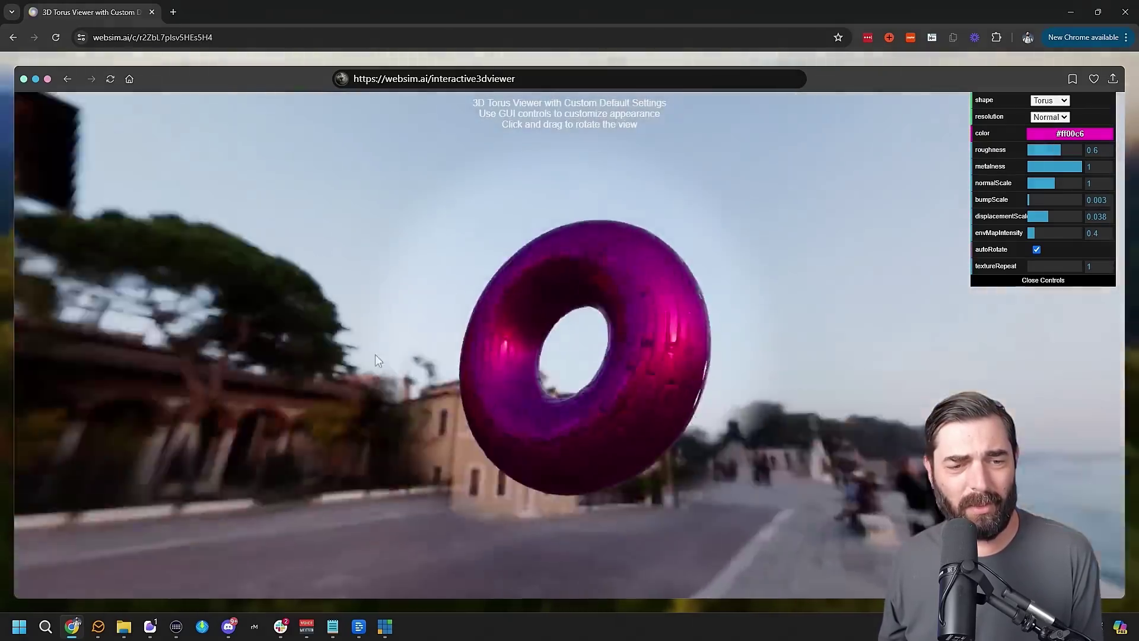
mouse_move(1050, 135)
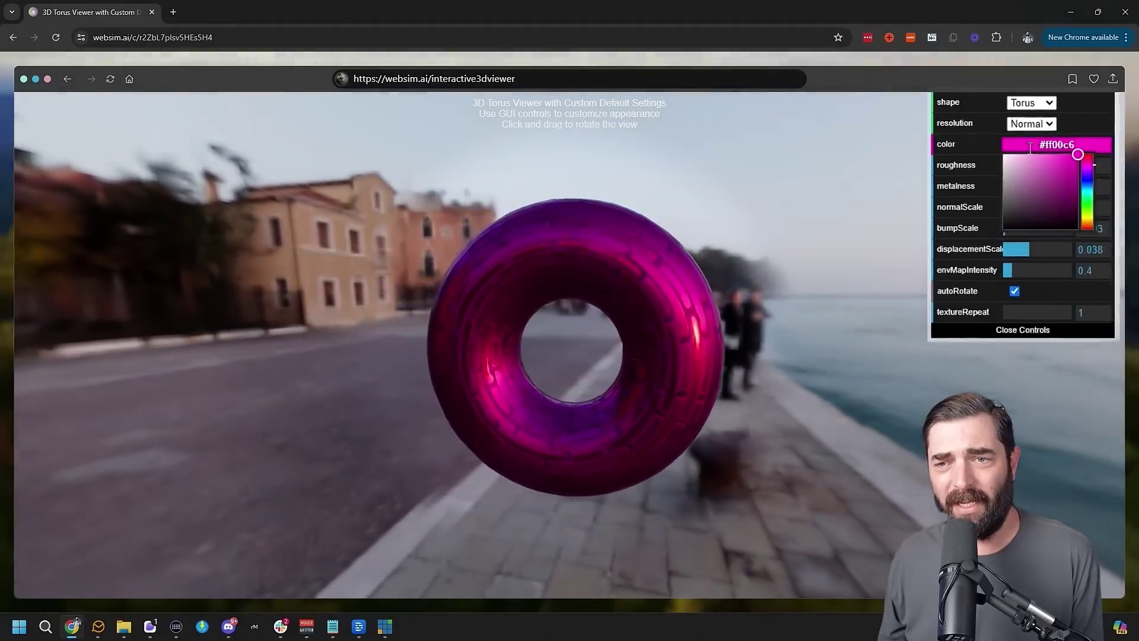
left_click(1082, 193)
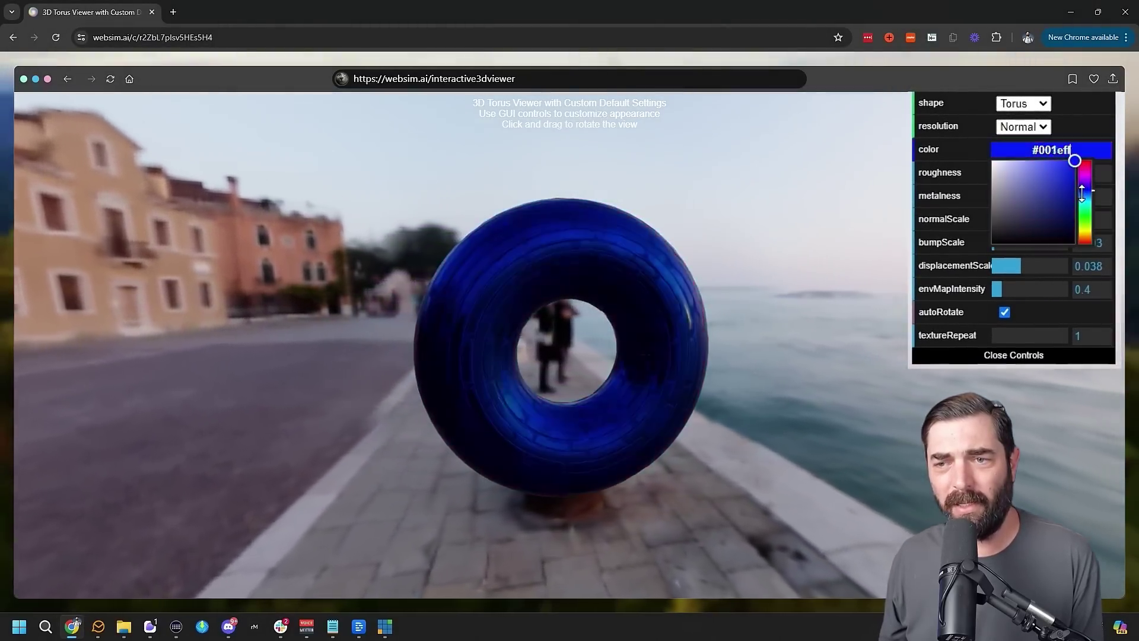
Step: Recolor the torus green, #00ff2d, at 8x resolution with roughness 0.85, metalness 0.7 and normalScale 1.3, raise bumpScale, and rotate it
left_click_drag(1082, 193, 1004, 219)
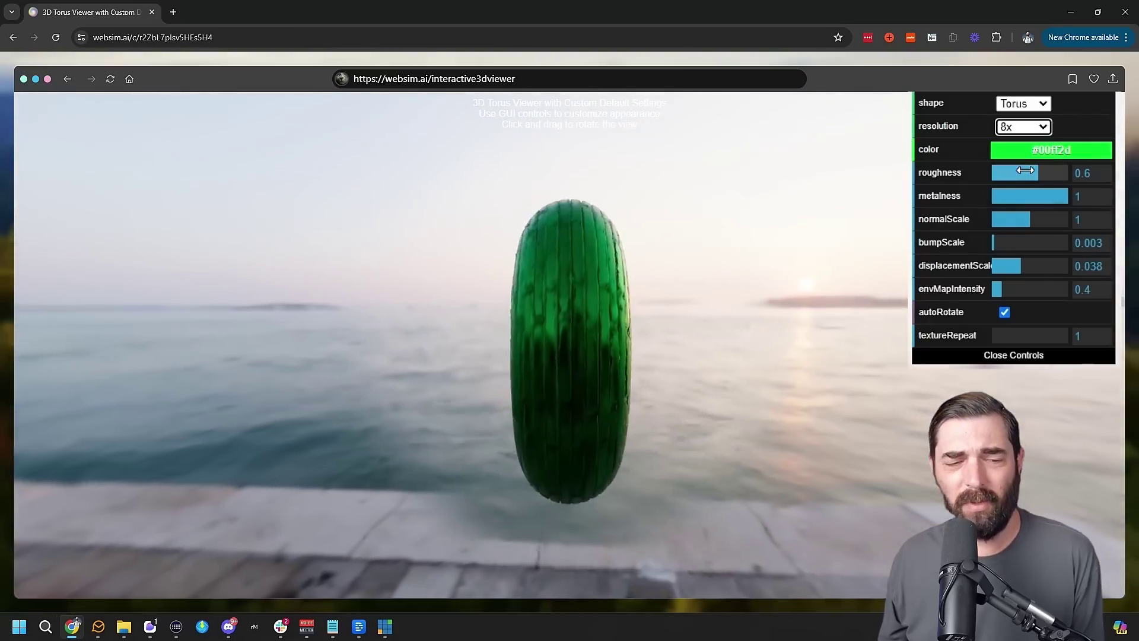
left_click_drag(1025, 170, 1045, 215)
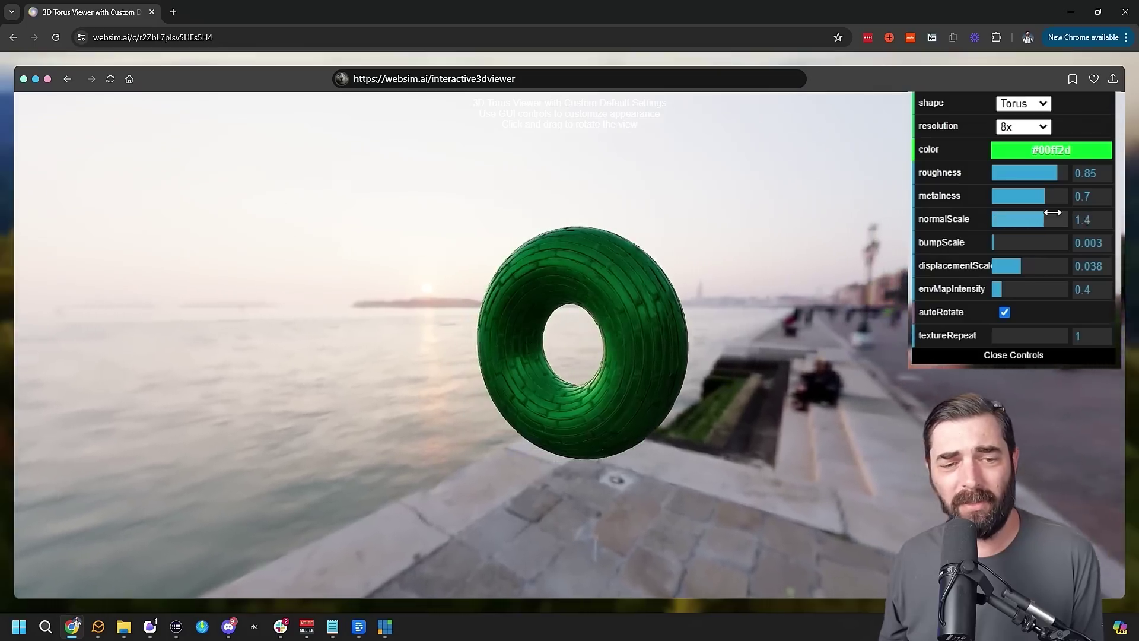
left_click_drag(742, 360, 456, 356)
left_click_drag(996, 243, 1041, 244)
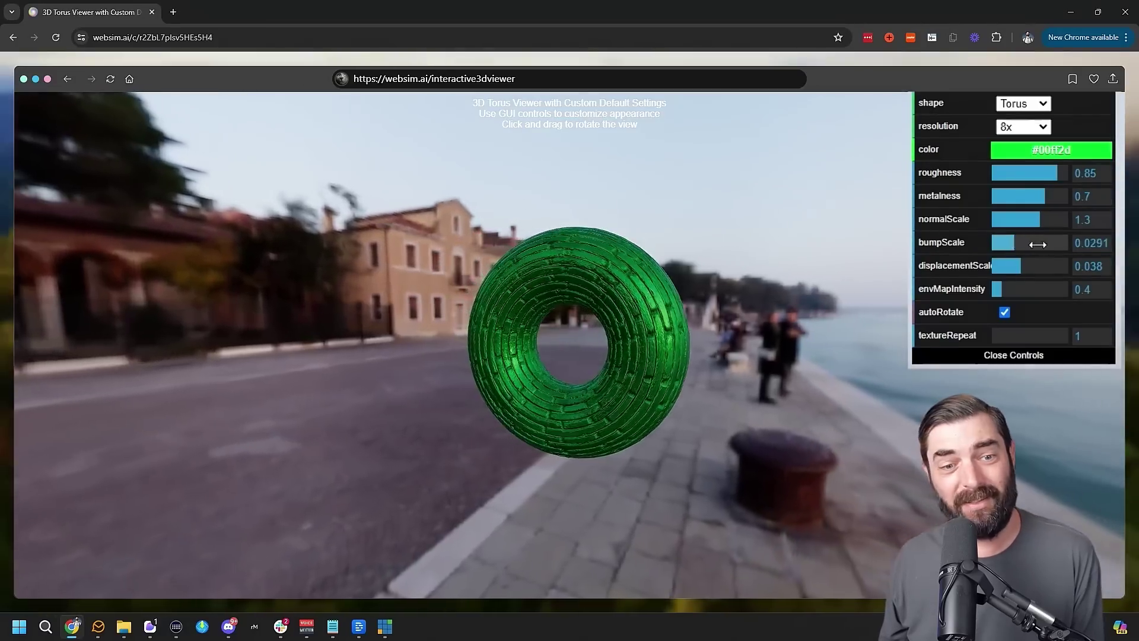
left_click_drag(822, 388, 567, 442)
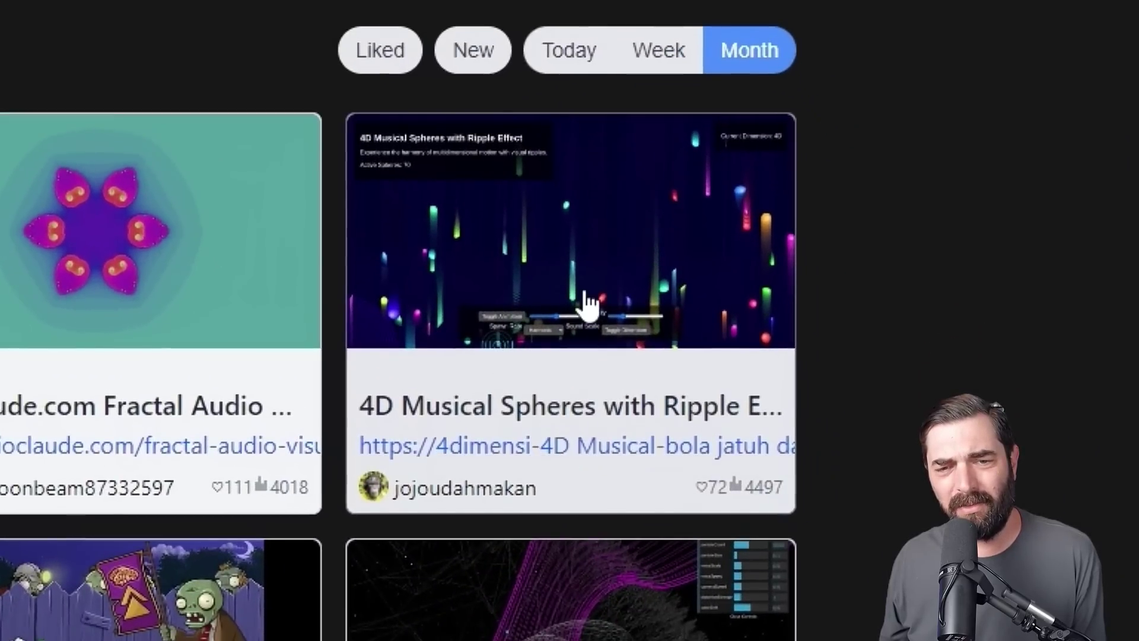
Step: Browse the top creations of the month and open the Minecraft-inspired 3D Environment
left_click(685, 294)
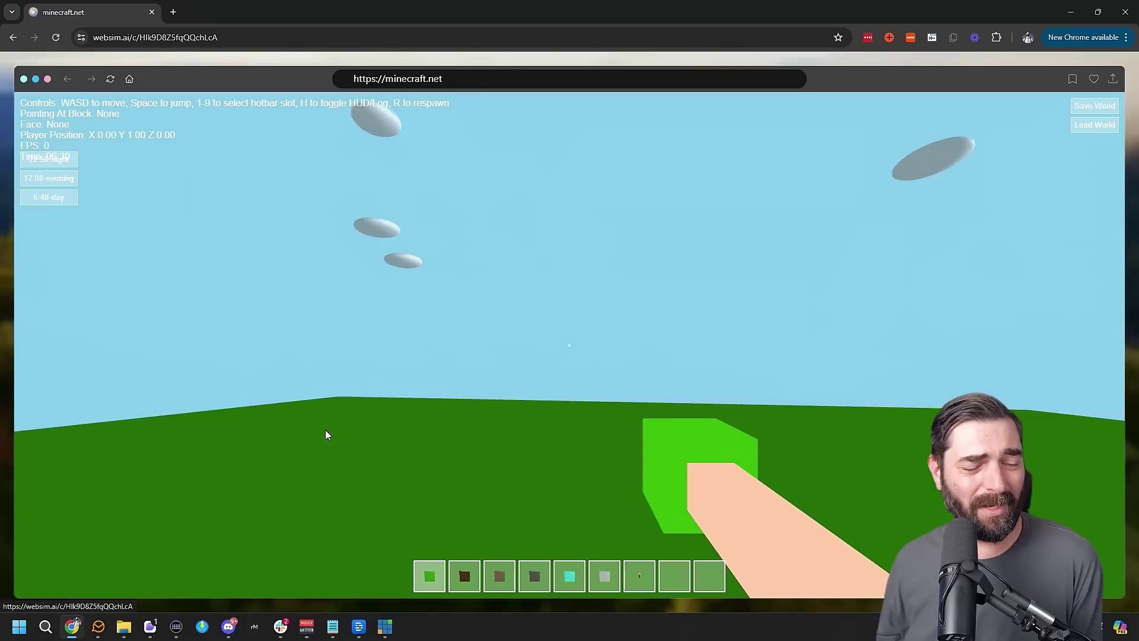
left_click(326, 435)
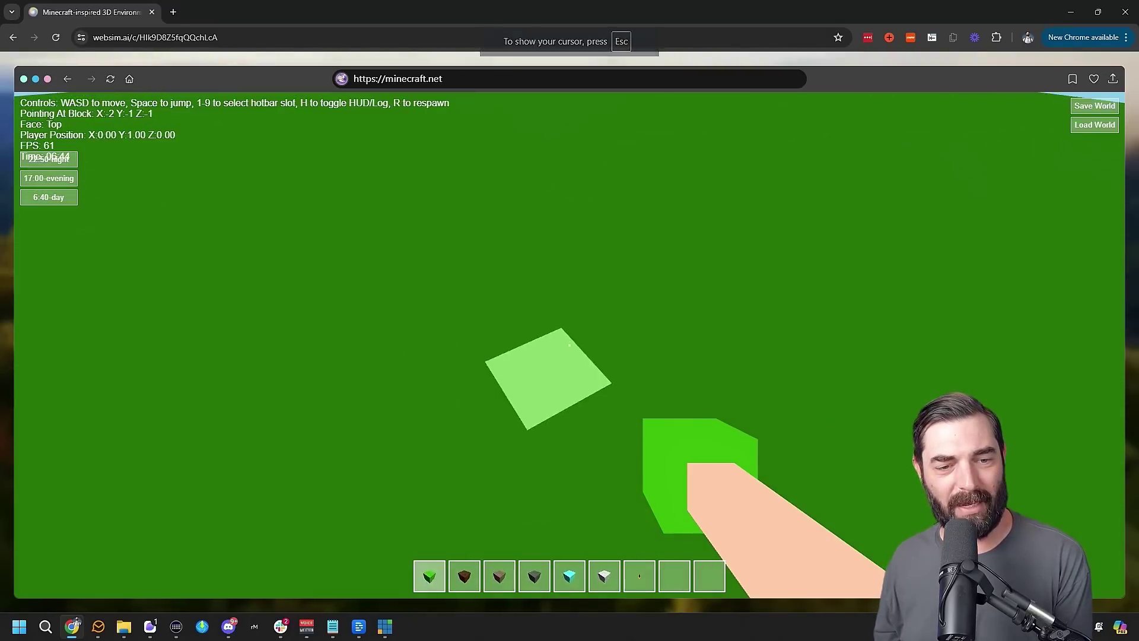
Step: Stack three grass blocks into a column and attach one on each side of the middle block to form a cross
right_click(569, 344)
right_click(570, 345)
right_click(569, 344)
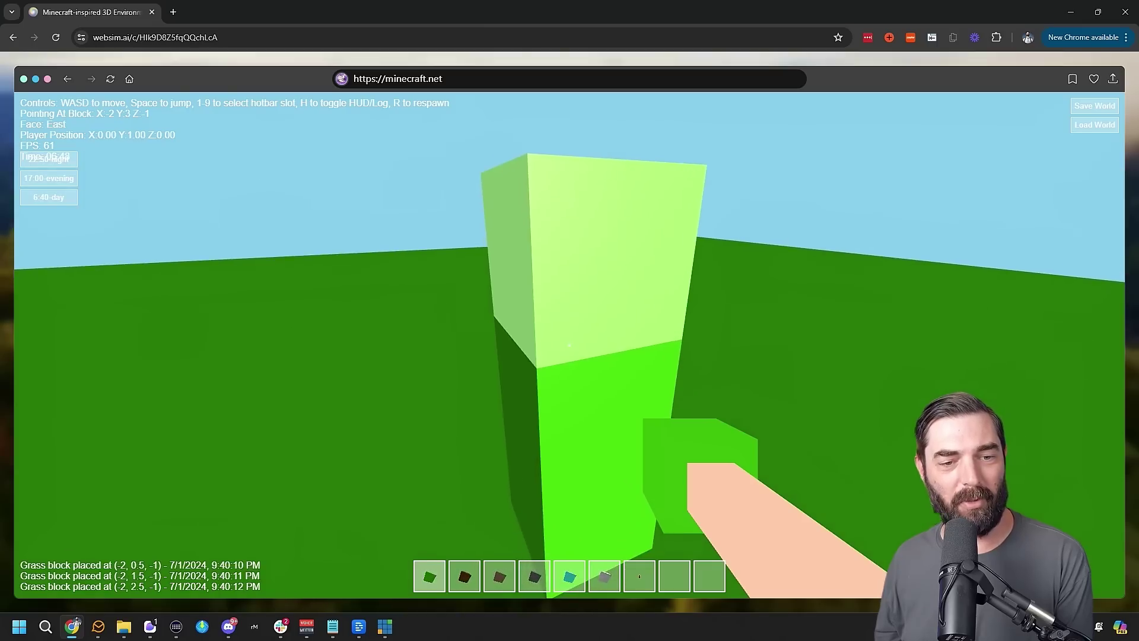
right_click(570, 345)
key("a")
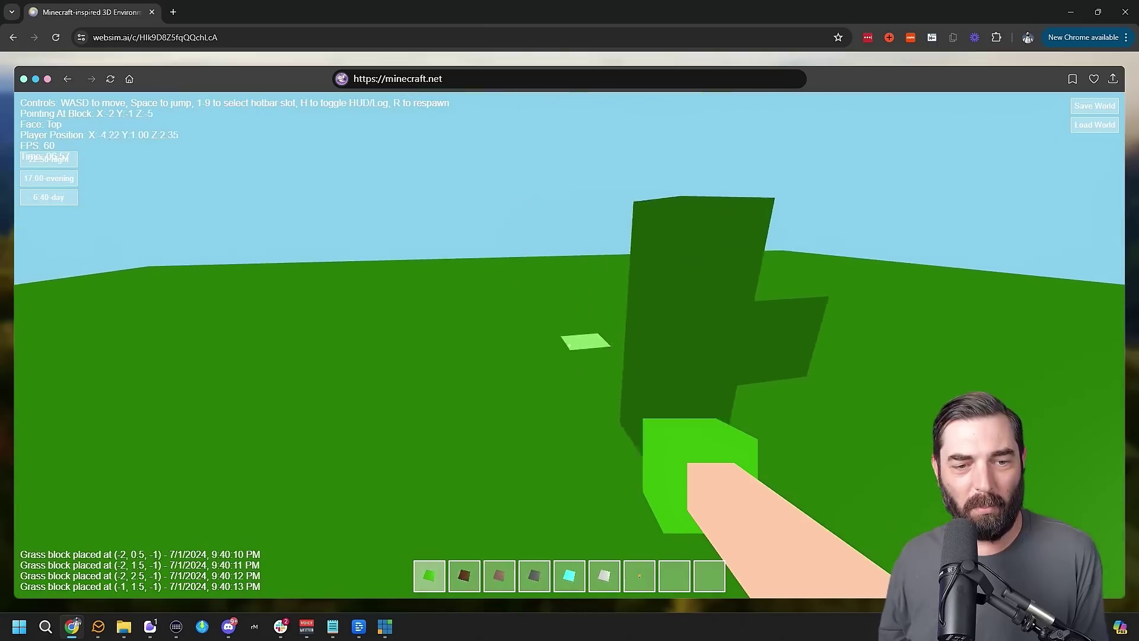
right_click(570, 344)
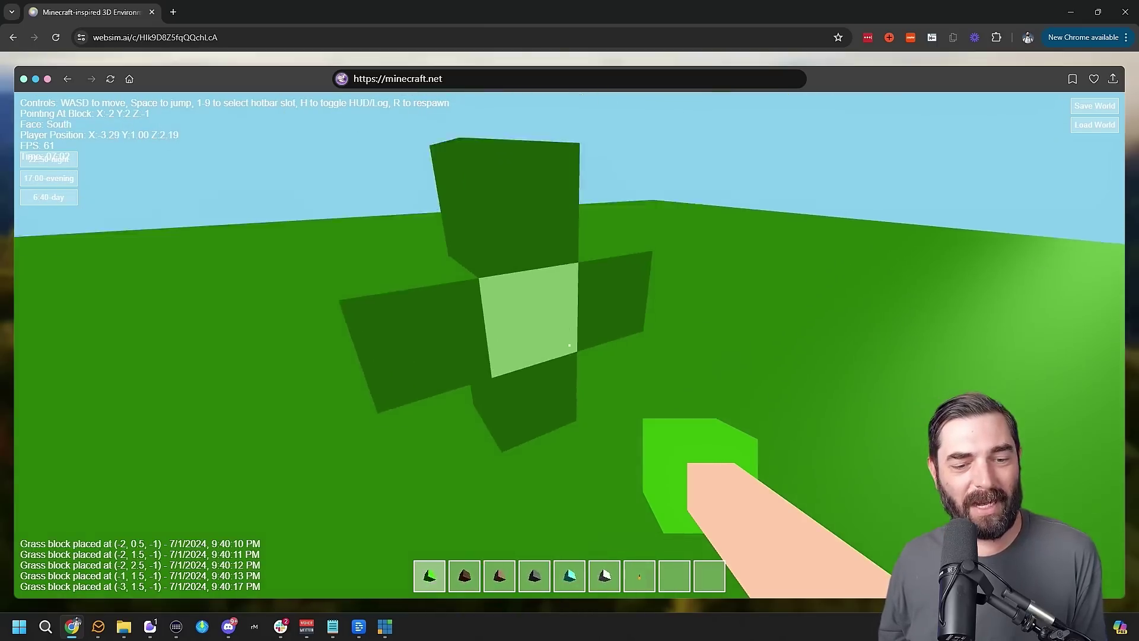
Step: Switch to the diamond block and place a row of diamond blocks outward from the middle of the grass cross, turning a corner
key("2")
key("4")
key("5")
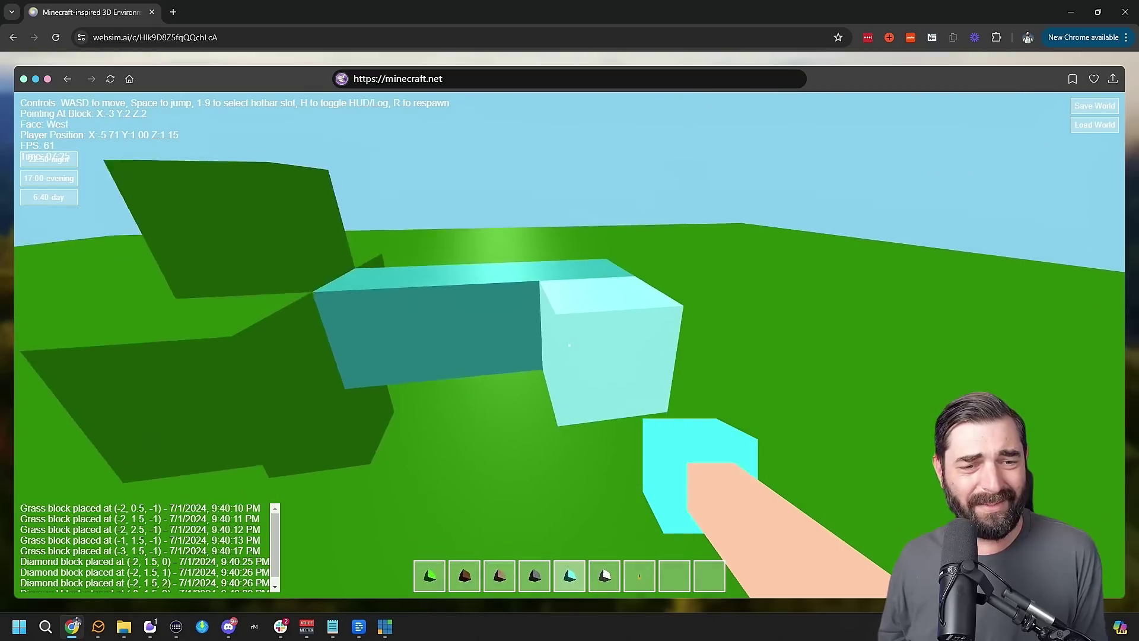
right_click(569, 345)
key("a")
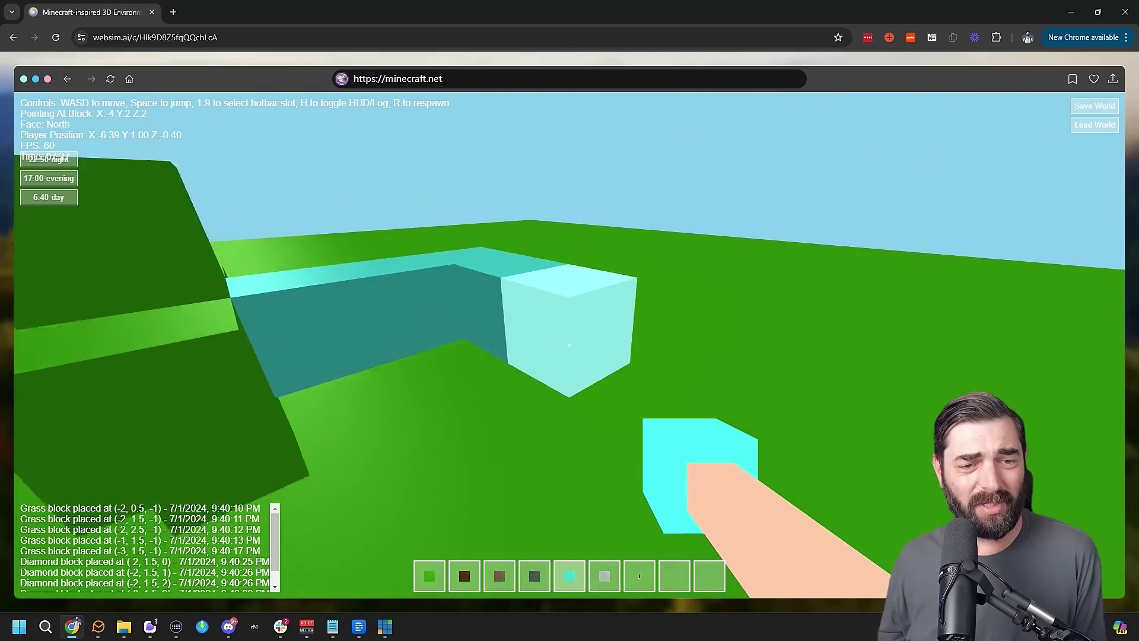
right_click(570, 345)
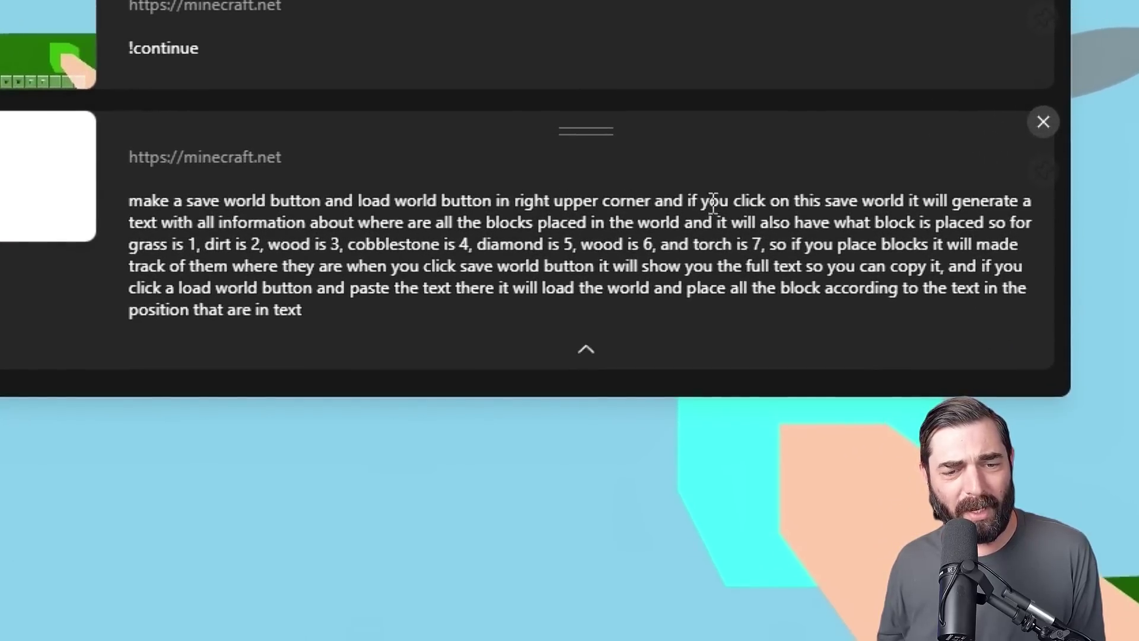
Step: Examine the prompt in the creation's history that requests the save world and load world buttons, and return to the game
left_click_drag(498, 335, 129, 196)
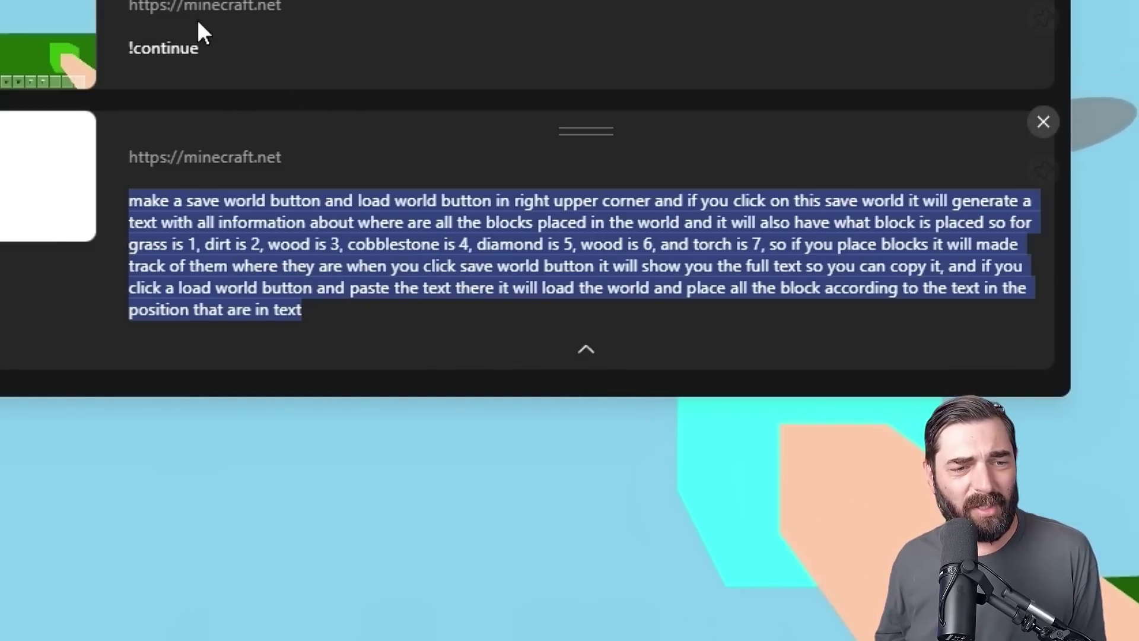
left_click(682, 138)
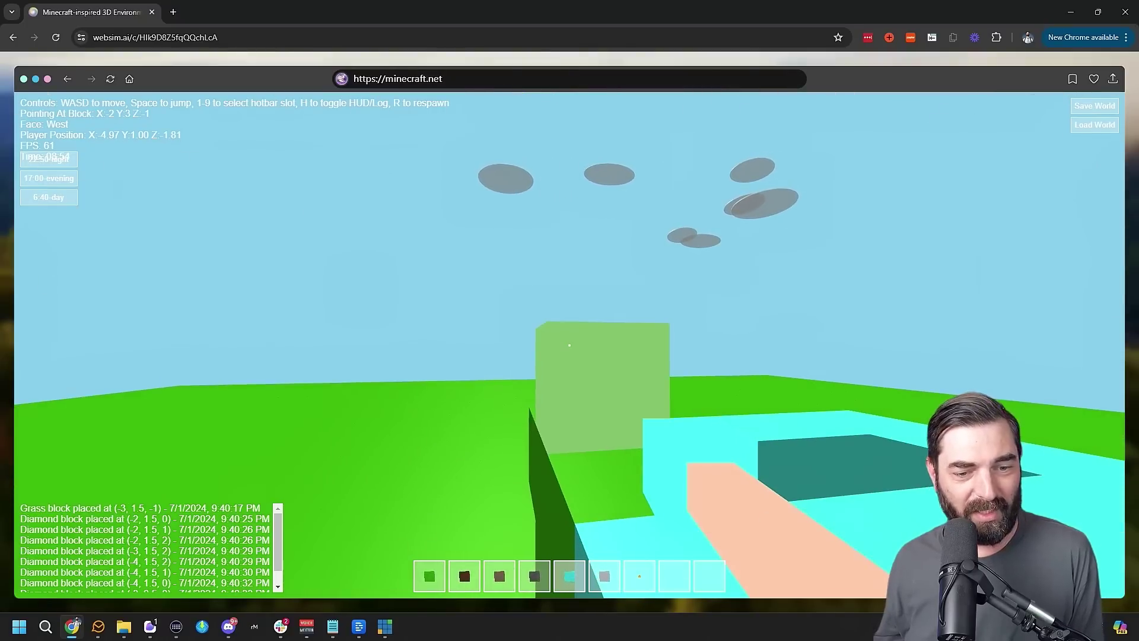
left_click(1058, 493)
Step: Walk around the block structure and jump on top of its diamond blocks
key("s")
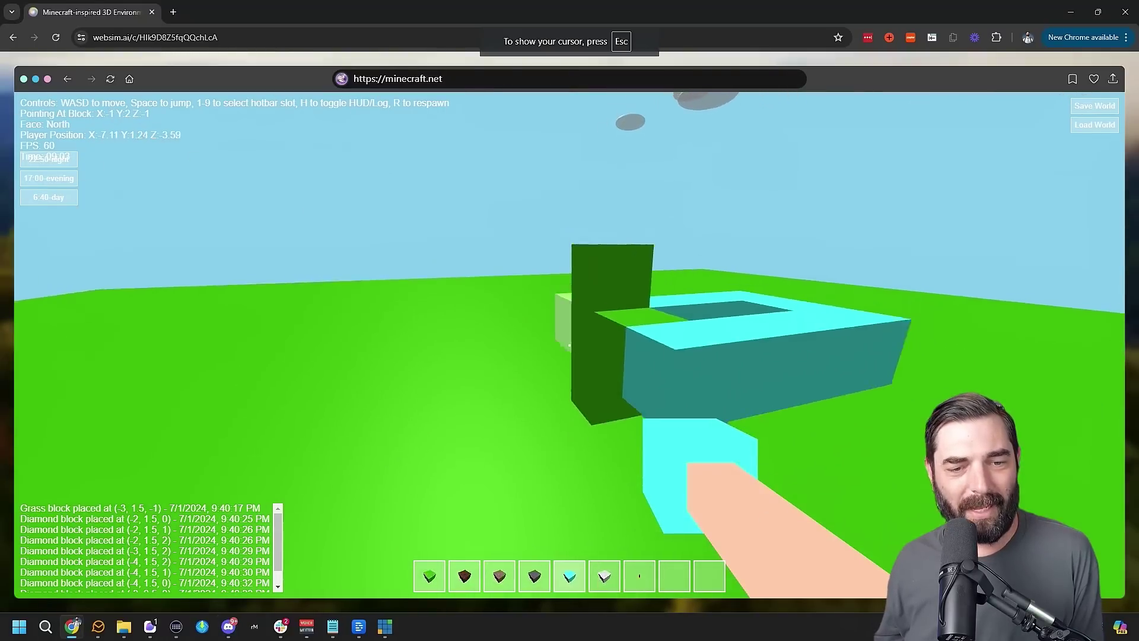
key("space")
key("w")
key("space")
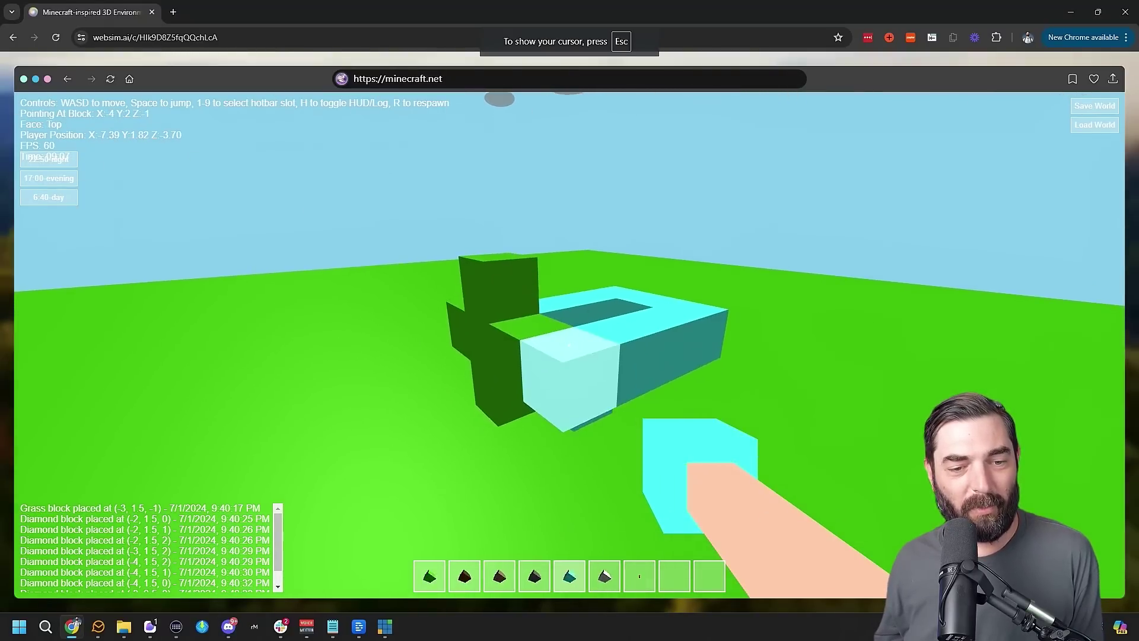
key("space")
key("space")
key("s")
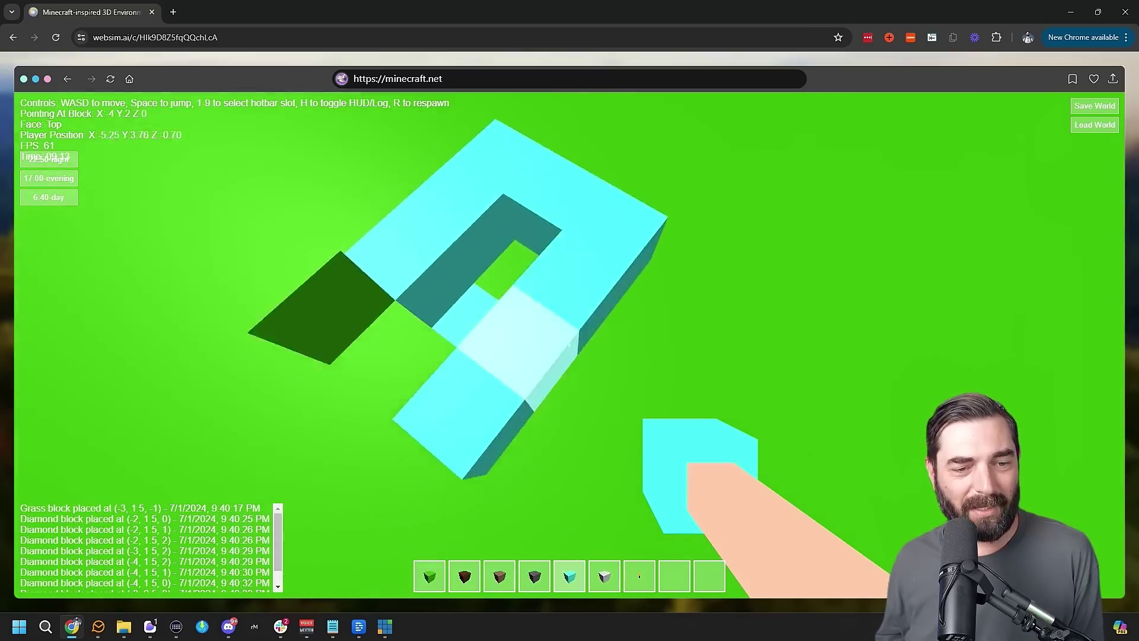
Step: Break several diamond blocks out of the row and place new ones beside the grass cross
left_click(570, 345)
left_click(569, 345)
left_click(570, 345)
left_click(569, 346)
key("s")
right_click(569, 345)
right_click(570, 345)
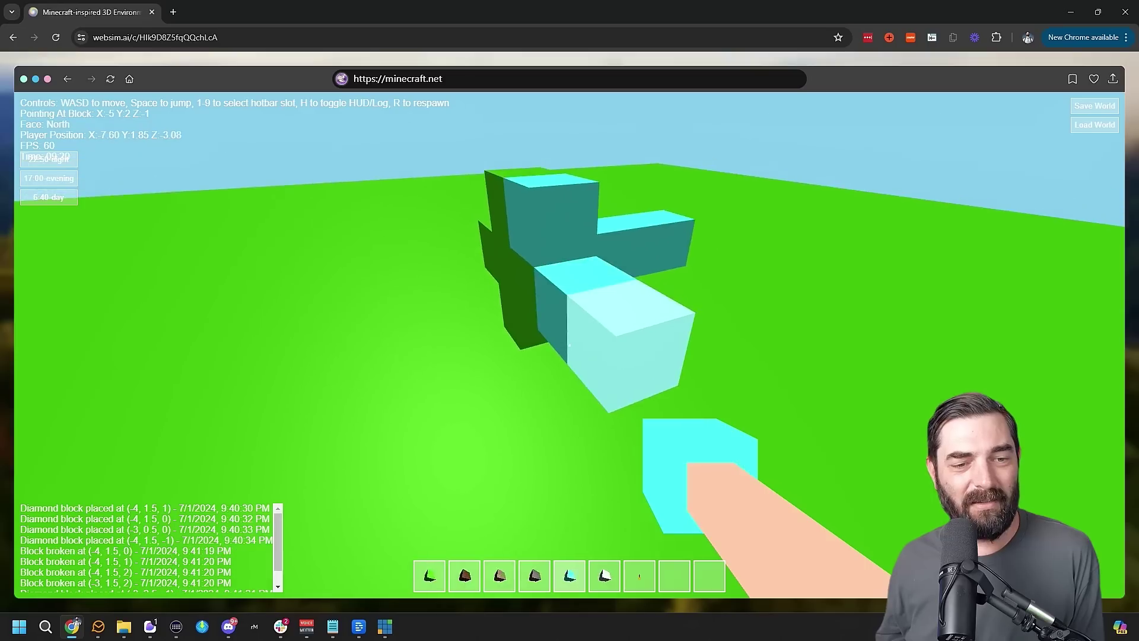
Step: Extend the structure with a long, raised wall of diamond blocks running away from the grass cross
right_click(569, 345)
key("s")
right_click(570, 345)
right_click(570, 345)
right_click(570, 345)
right_click(570, 345)
right_click(569, 346)
right_click(570, 346)
right_click(570, 345)
key("a")
Step: Circle to the other side of the structure and add more diamond blocks around the grass cross
right_click(570, 345)
right_click(569, 345)
right_click(570, 345)
right_click(569, 345)
right_click(570, 345)
right_click(569, 345)
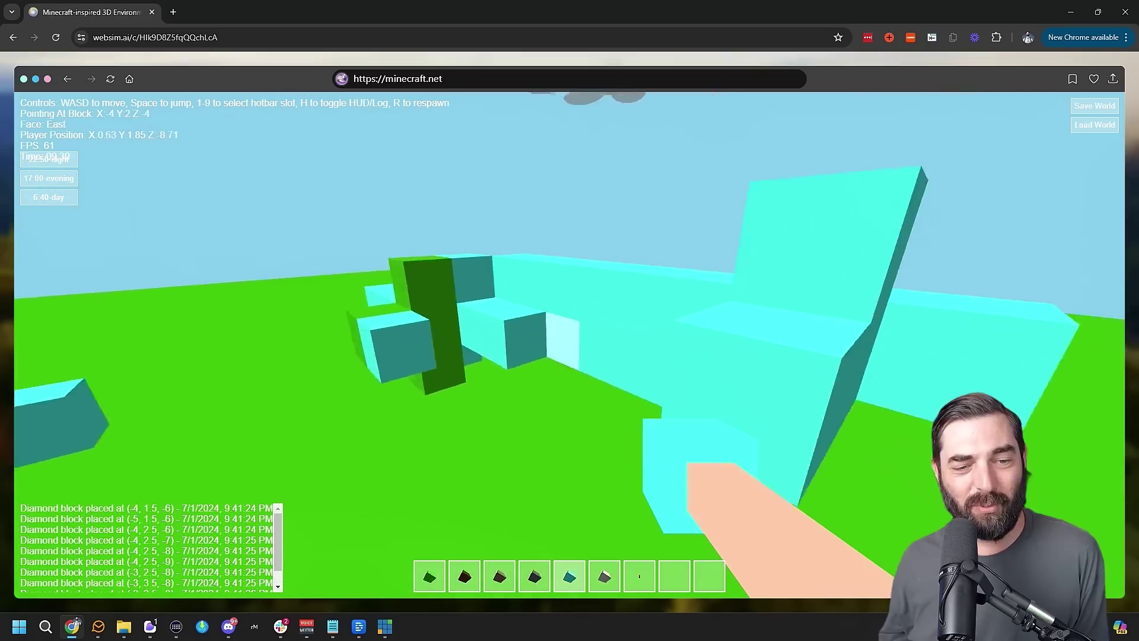
right_click(569, 345)
key("a")
right_click(569, 345)
right_click(569, 345)
right_click(569, 345)
right_click(569, 345)
right_click(569, 346)
right_click(569, 346)
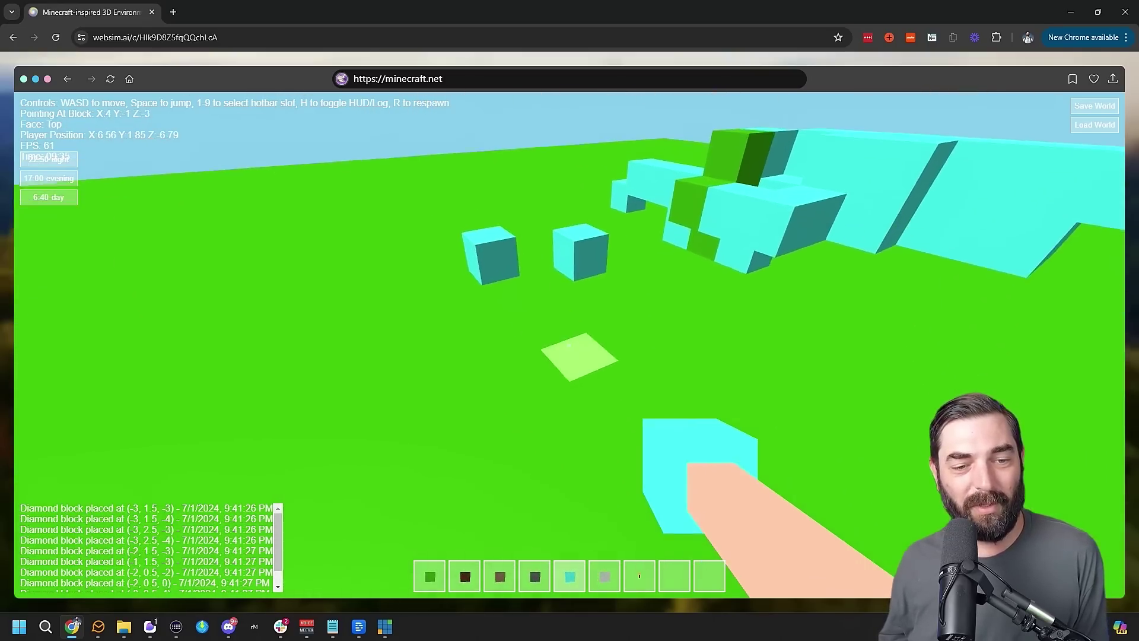
right_click(569, 345)
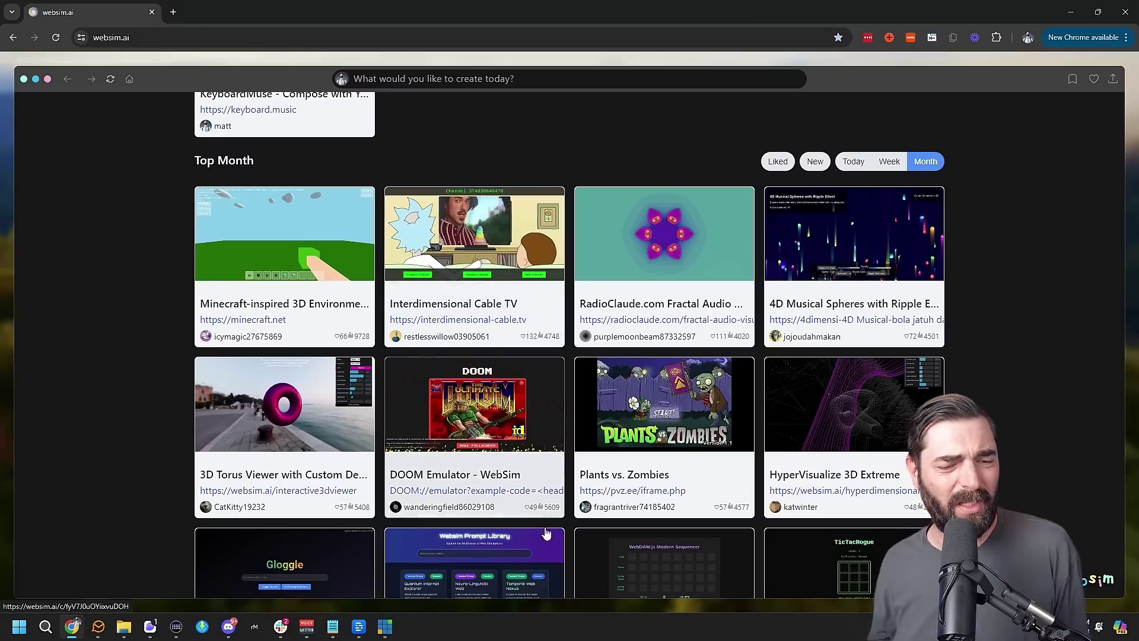
Step: Open the DOOM Emulator from the month's top creations and start the game
scroll(508, 547, "down", 2)
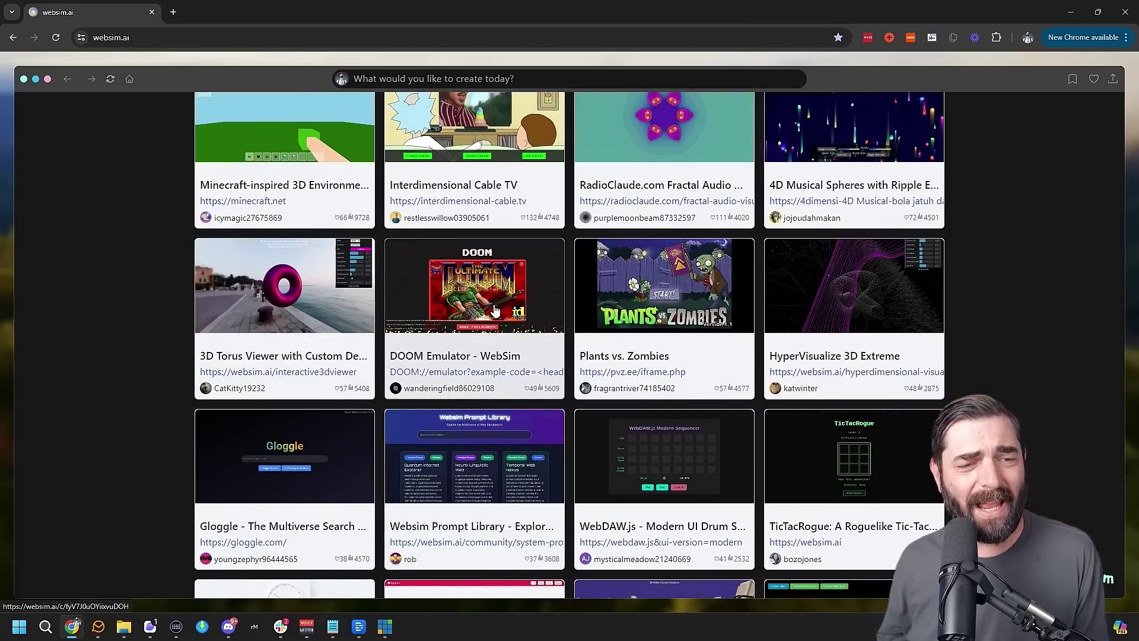
left_click(490, 386)
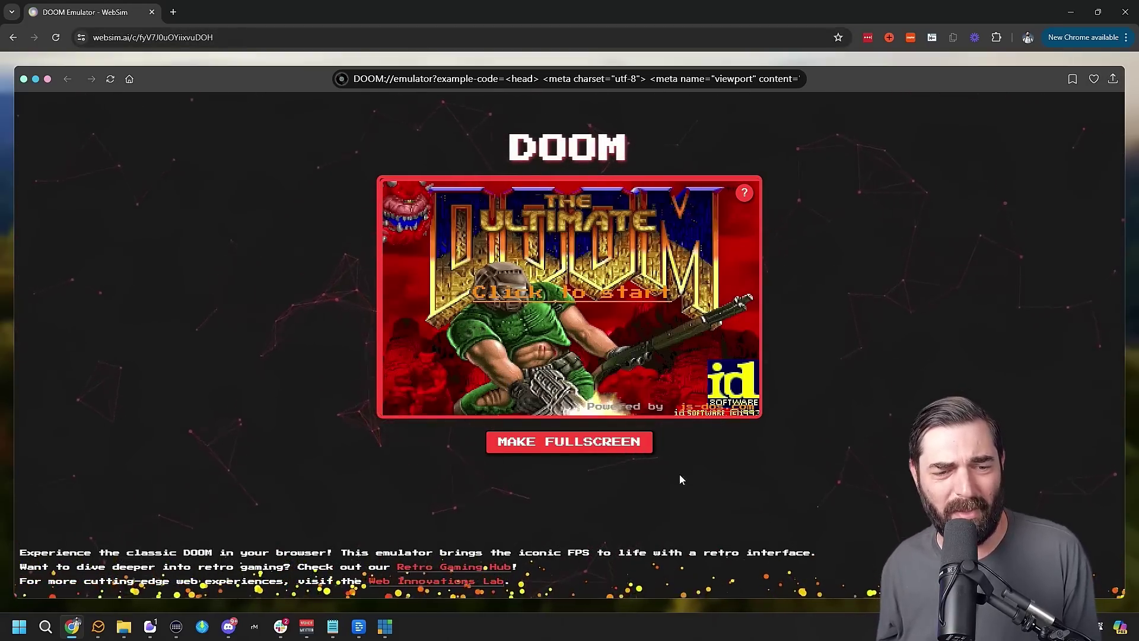
left_click(597, 306)
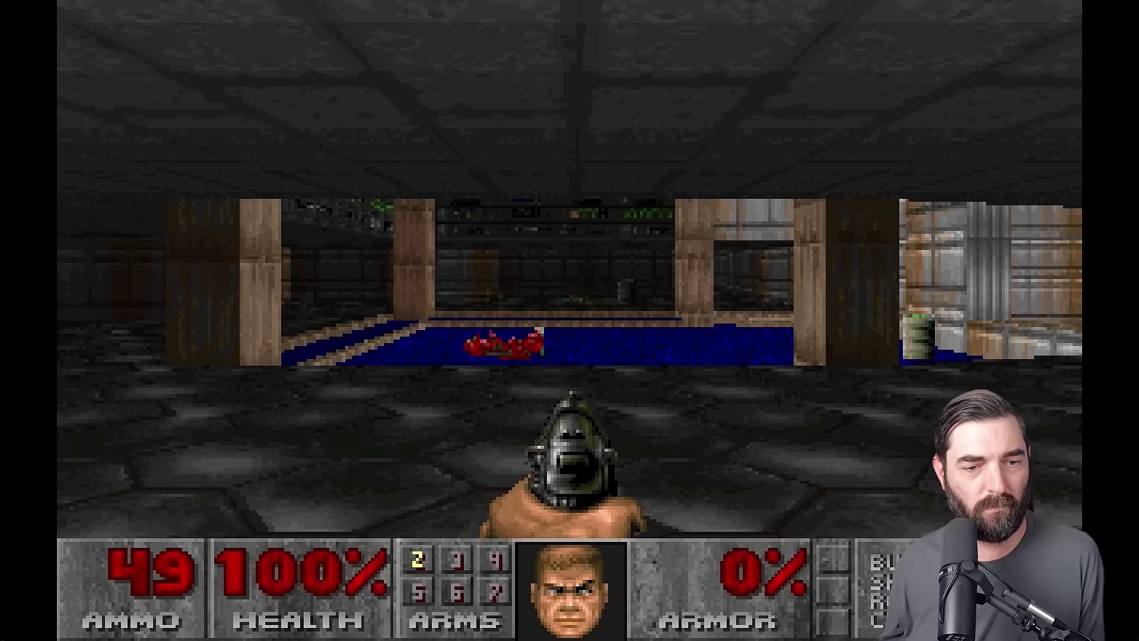
Step: Play the DOOM level by moving forward and turning through the dark hall, collecting a health bonus near the barrel
key("Up")
key("Left")
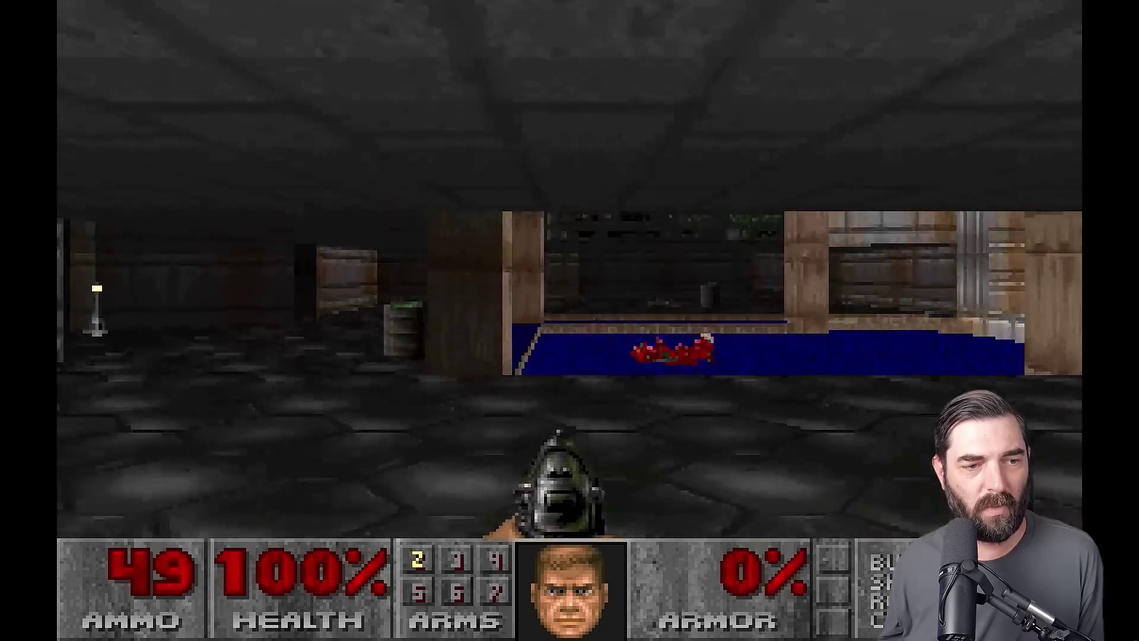
key("Up")
key("Left")
key("Right")
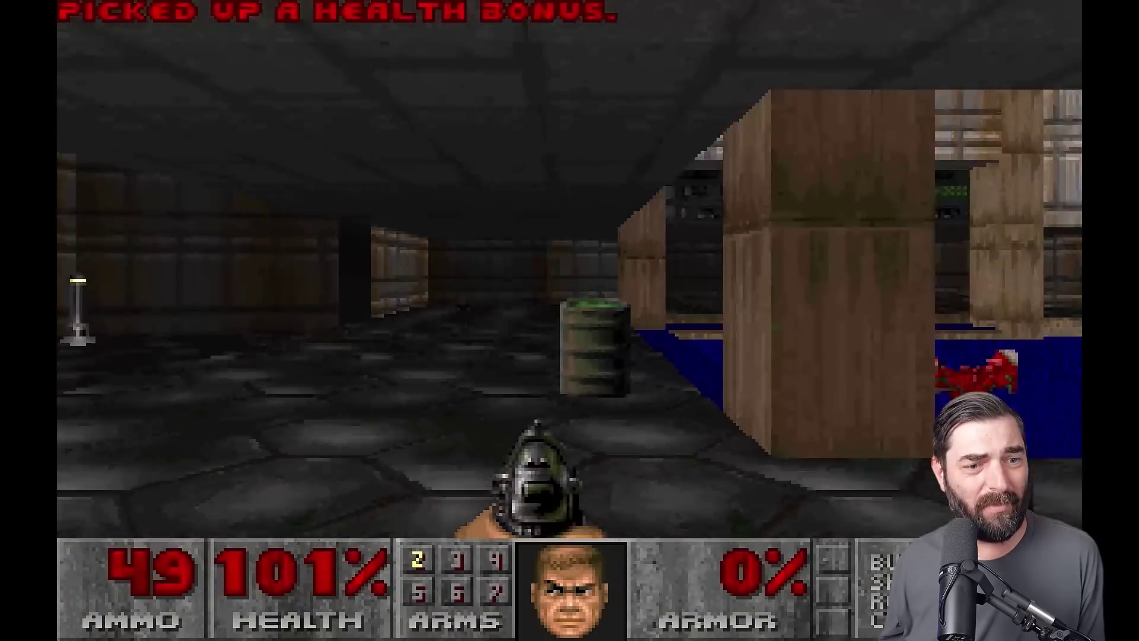
key("Right")
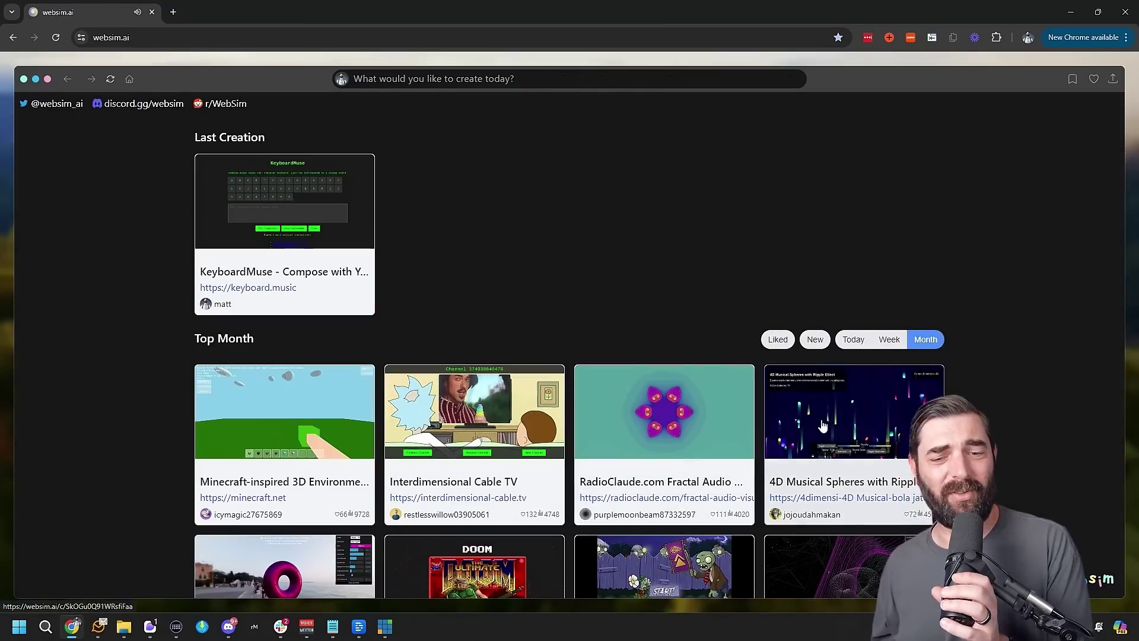
Step: Open HyperVisualize 3D Extreme from the month's top creations and raise its noiseScale
scroll(556, 438, "down", 3)
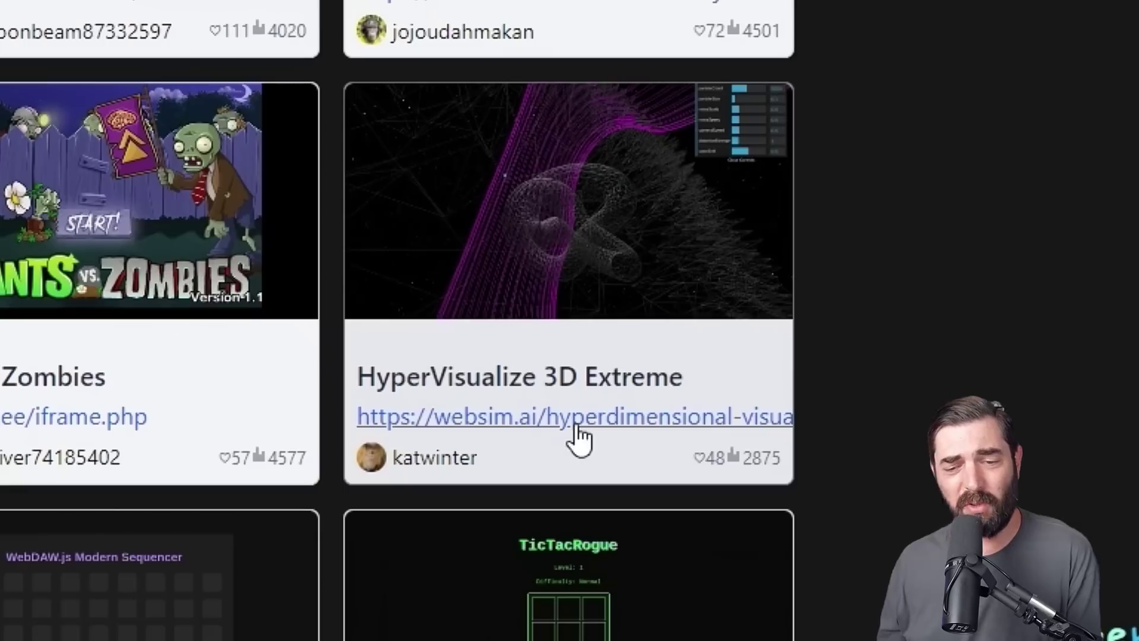
left_click(575, 424)
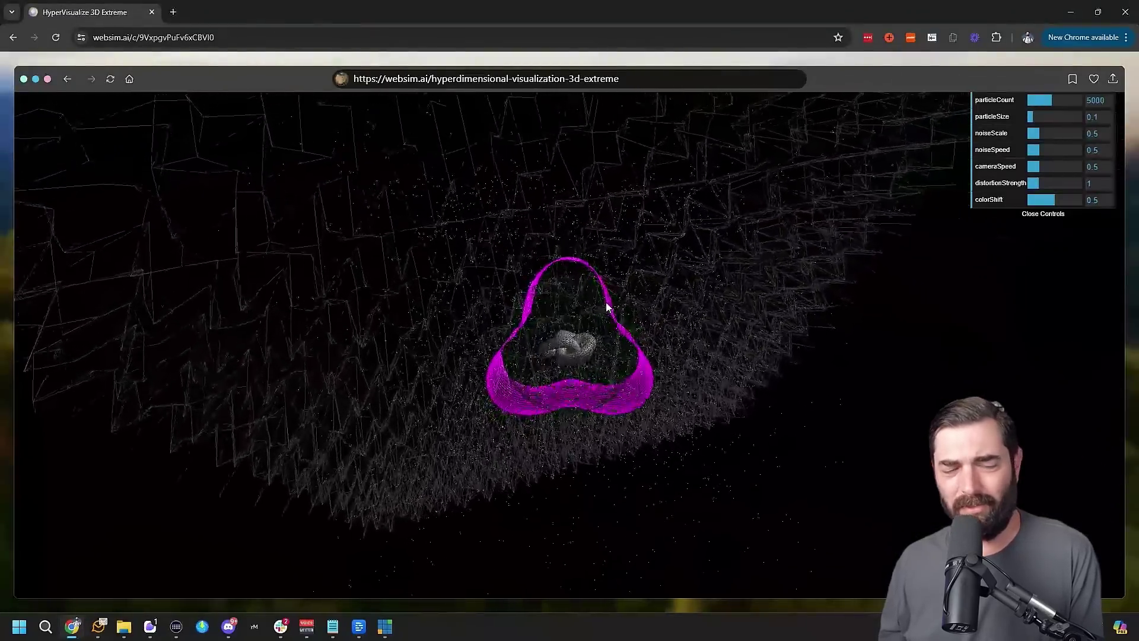
left_click(653, 79)
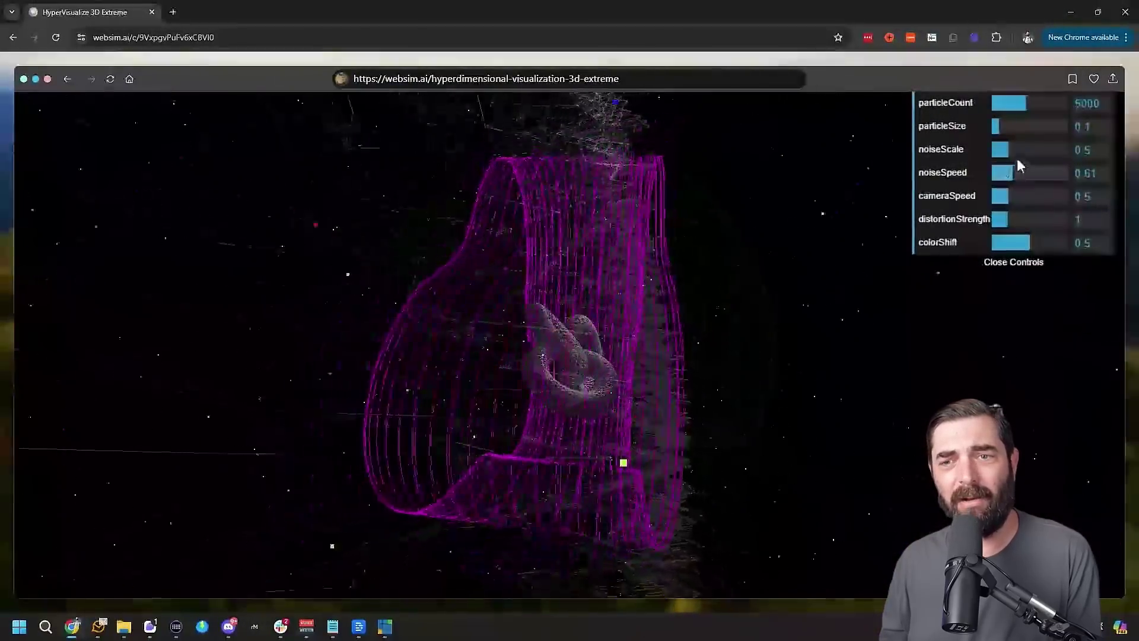
left_click_drag(1002, 149, 1111, 141)
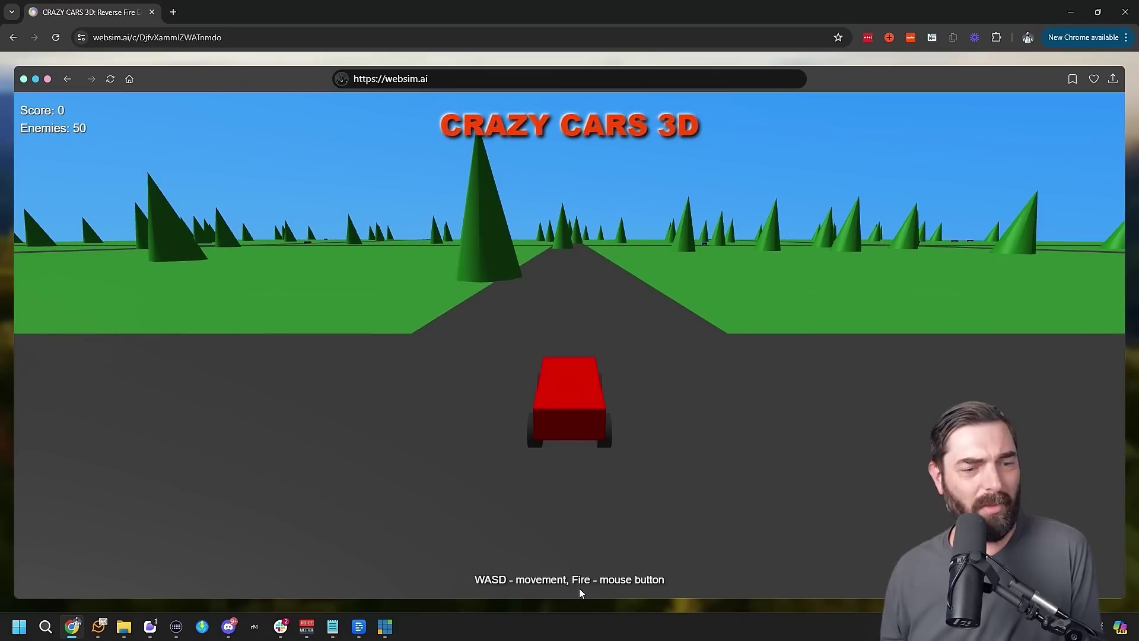
Step: Start playing Crazy Cars 3D by driving the red car off the crossroads onto the grass toward the blue cars
left_click(581, 376)
key("w")
key("a")
key("w")
key("a")
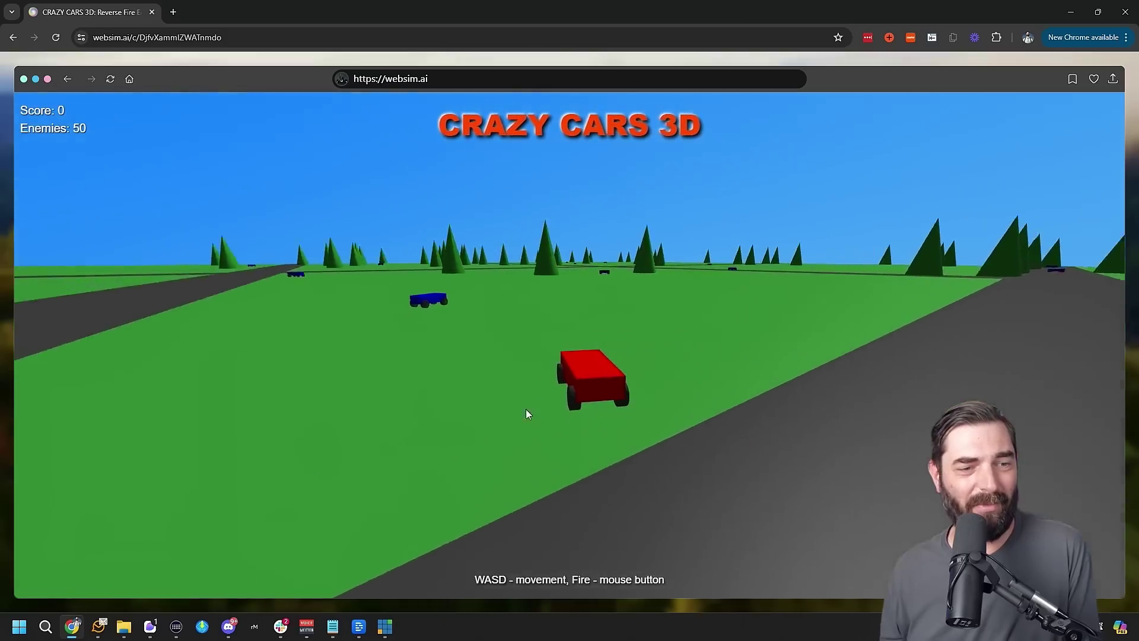
Step: Chase the blue enemy cars across the grass, steering the red car and shooting at them
left_click(510, 417)
left_click(513, 418)
key("d")
key("w")
key("a")
left_click(539, 407)
key("d")
key("w")
key("a")
left_click(448, 415)
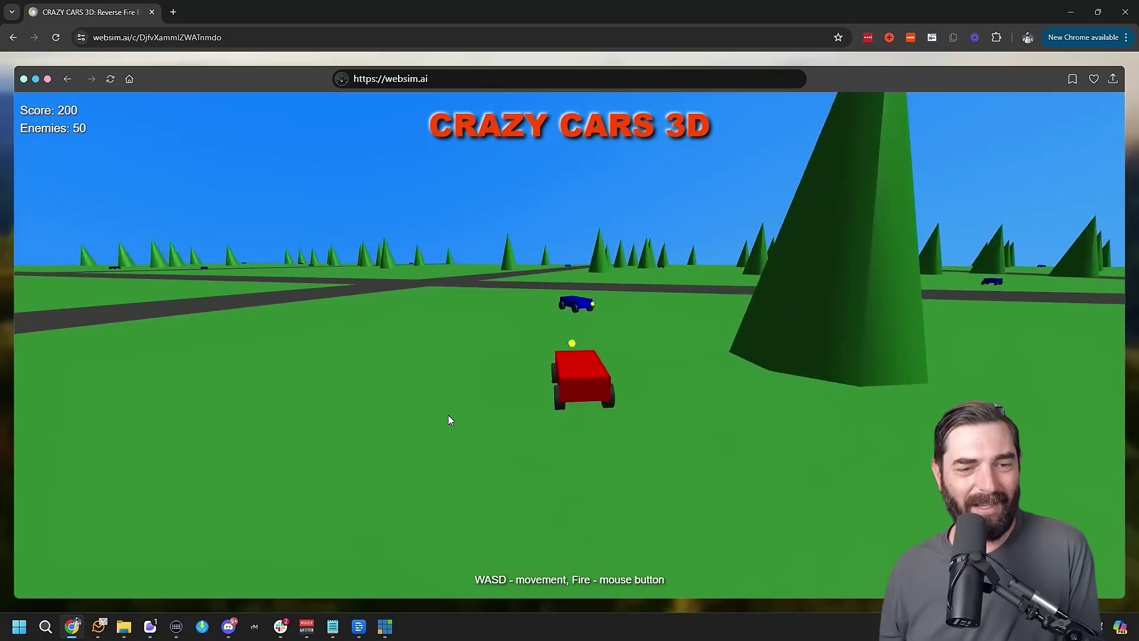
left_click(449, 414)
key("a")
key("w")
left_click(463, 383)
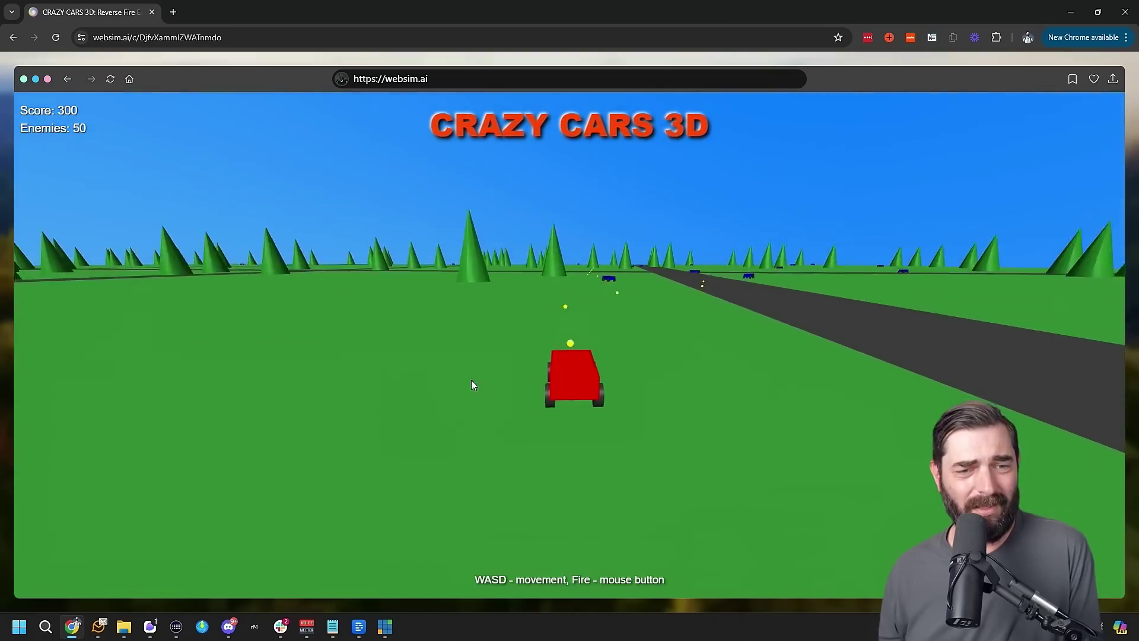
Step: Steer the red car onto the road while firing at the blue cars ahead
key("d")
left_click(536, 348)
key("a")
left_click(569, 334)
key("d")
left_click(619, 361)
key("d")
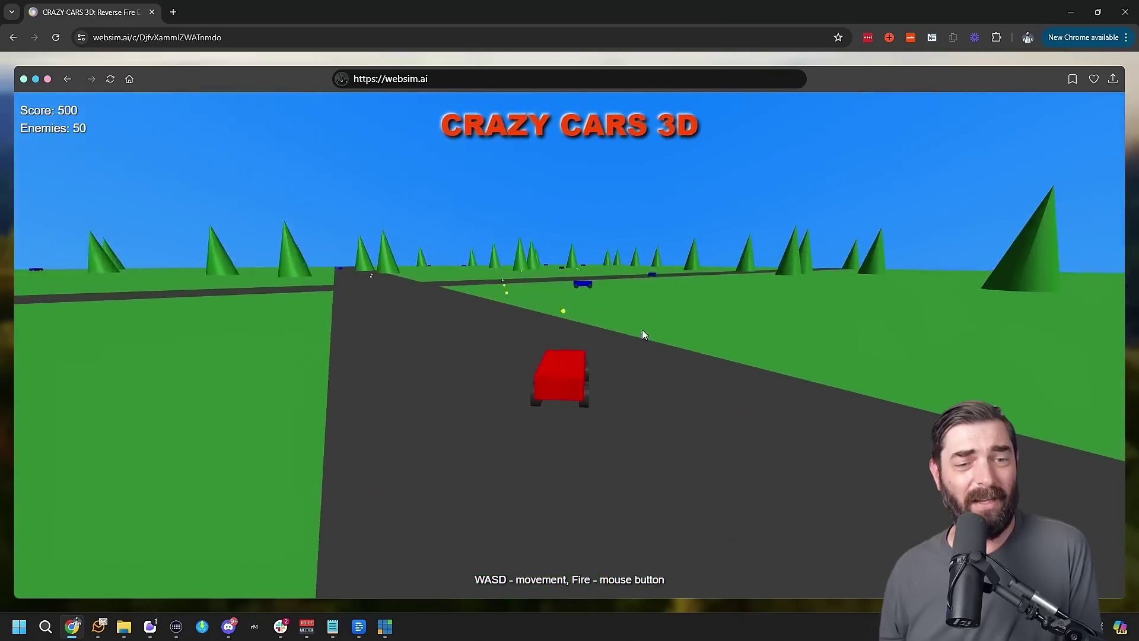
Step: Leave the road for the open grass and keep shooting the distant blue cars while weaving from side to side
left_click(632, 323)
key("w")
key("a")
left_click(636, 319)
key("d")
left_click(543, 342)
key("a")
left_click(558, 333)
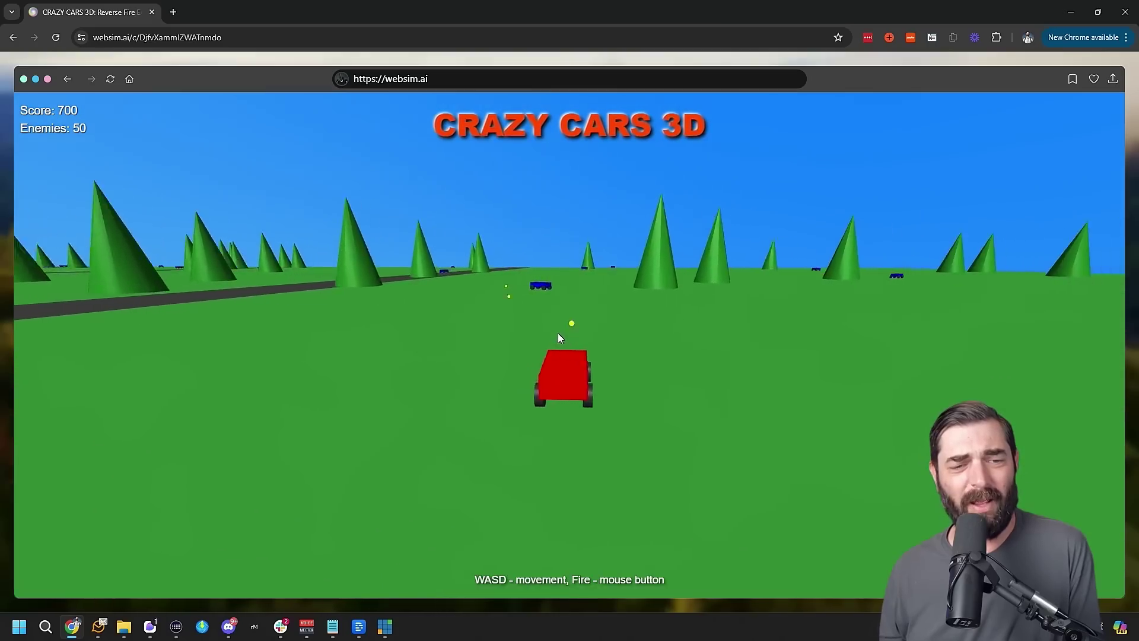
key("d")
left_click(558, 332)
key("a")
left_click(600, 330)
key("d")
left_click(510, 324)
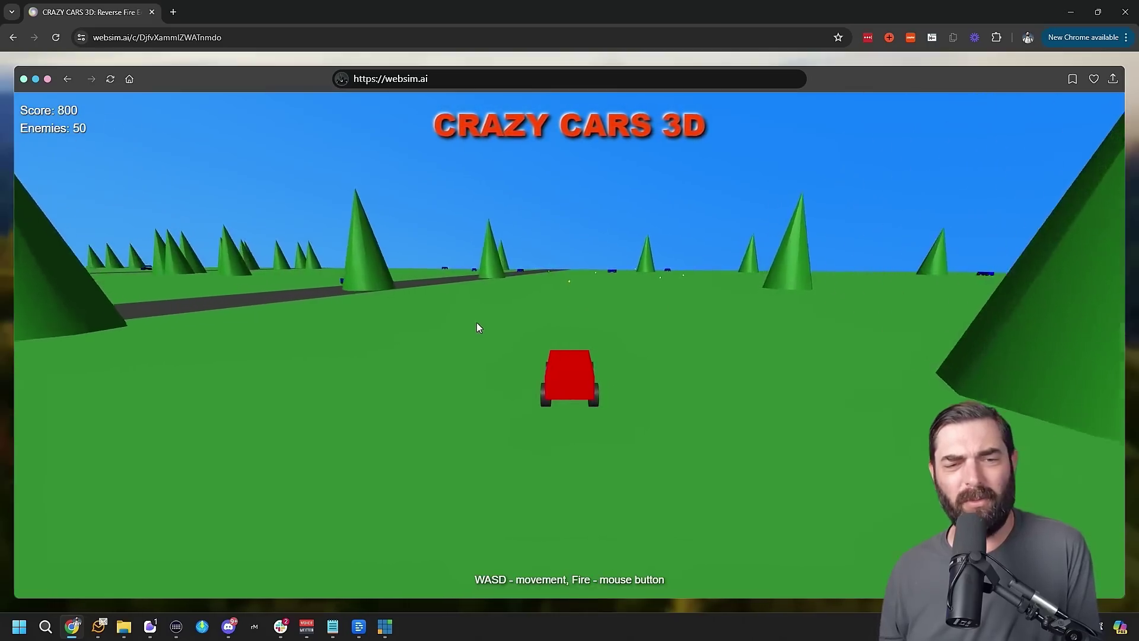
Step: Steer the red car across the grass onto the road, firing repeatedly at the distant blue cars
left_click(563, 299)
key("d")
left_click(605, 282)
left_click(514, 290)
left_click(525, 290)
key("a")
left_click(526, 288)
left_click(570, 286)
key("d")
left_click(605, 306)
left_click(461, 305)
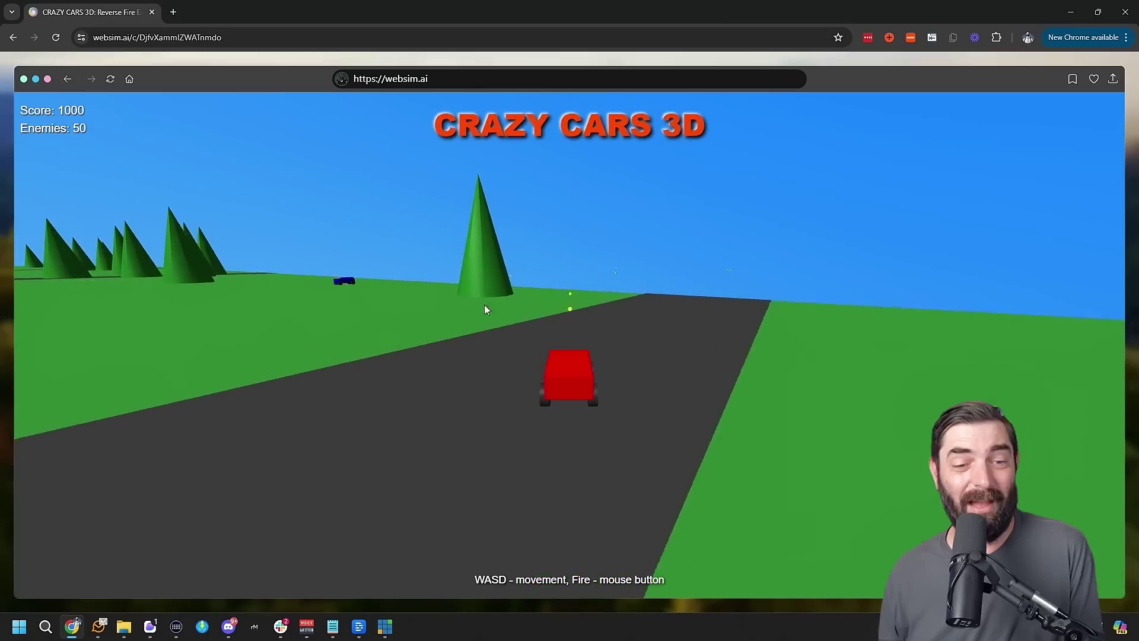
Step: Drive off the road back onto the grass and shoot the blue car straight ahead
key("a")
left_click(470, 299)
left_click(497, 301)
key("d")
left_click(577, 312)
left_click(575, 303)
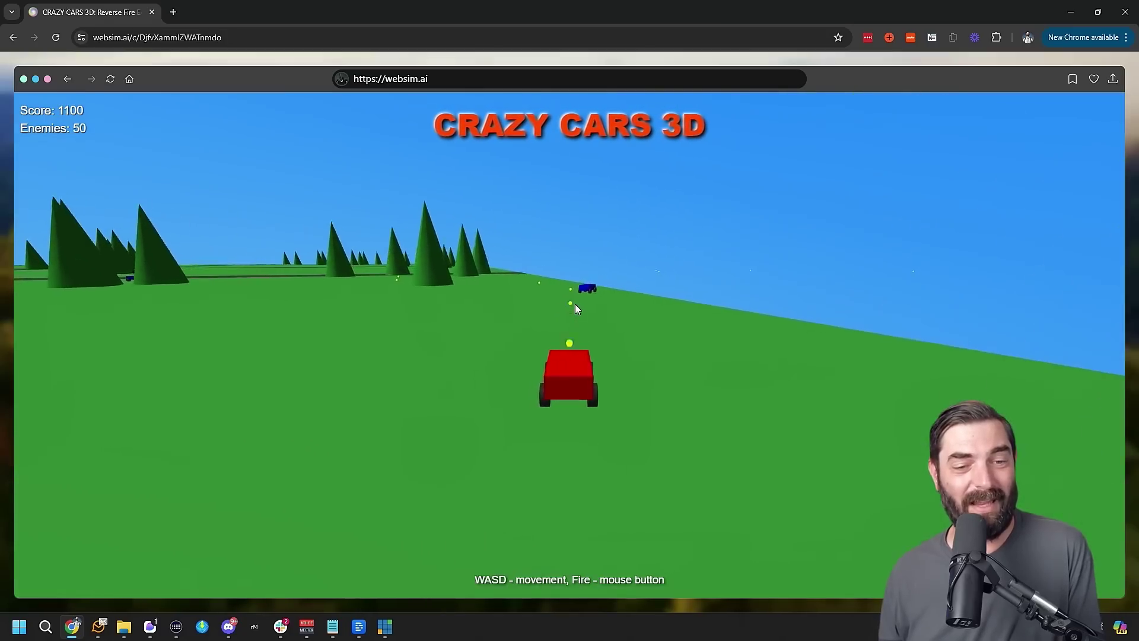
left_click(578, 303)
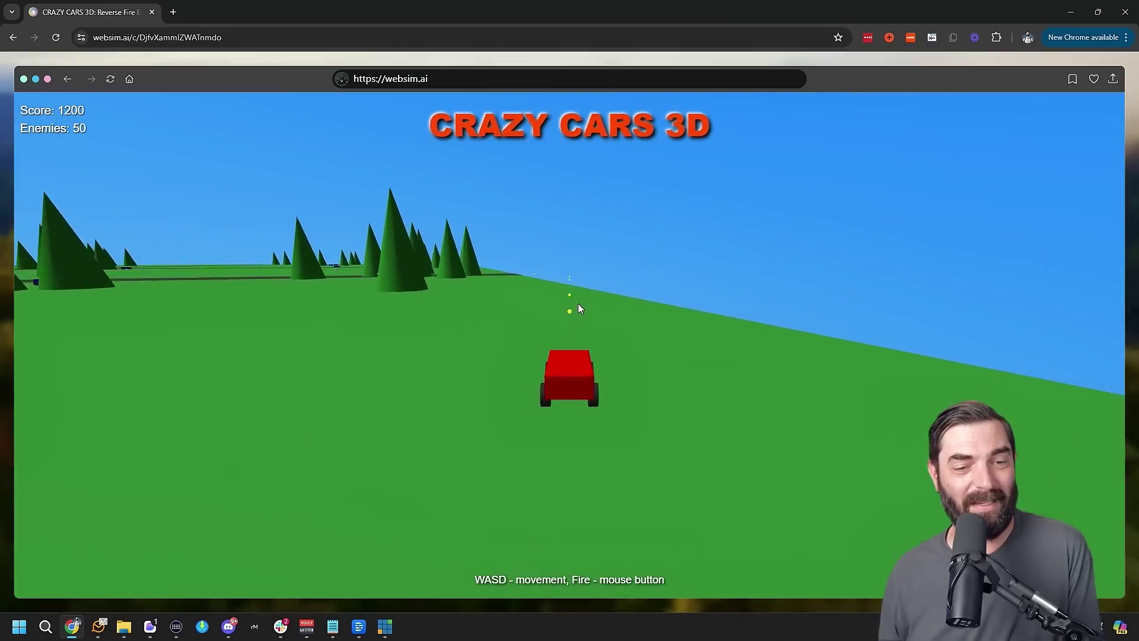
left_click(129, 79)
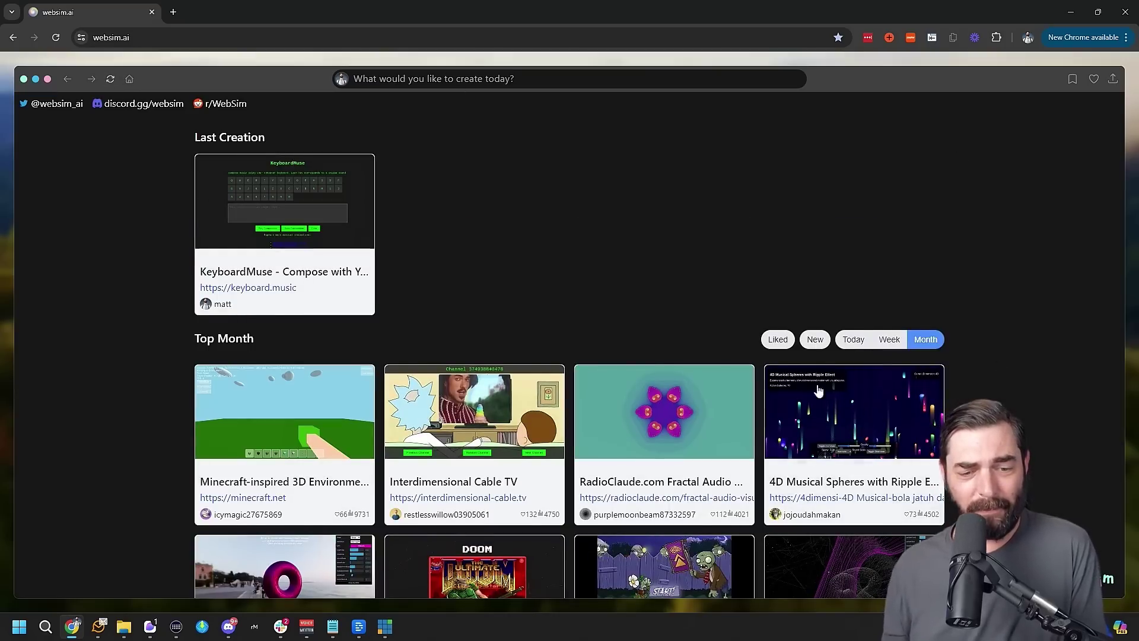
left_click(568, 83)
type("https://wolf.m")
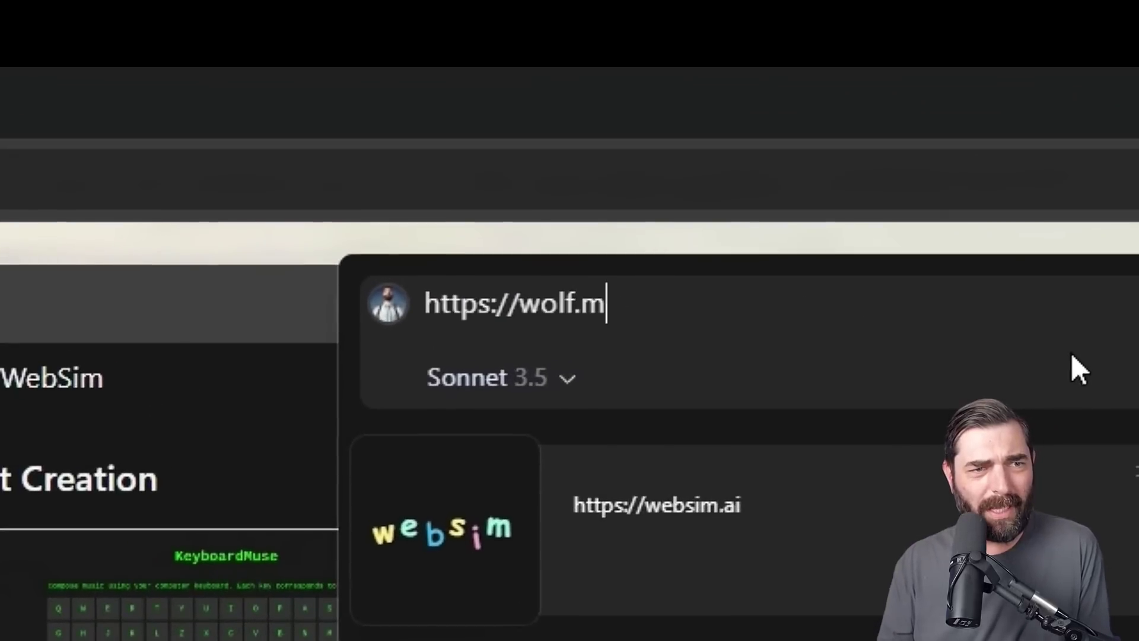
type("oon")
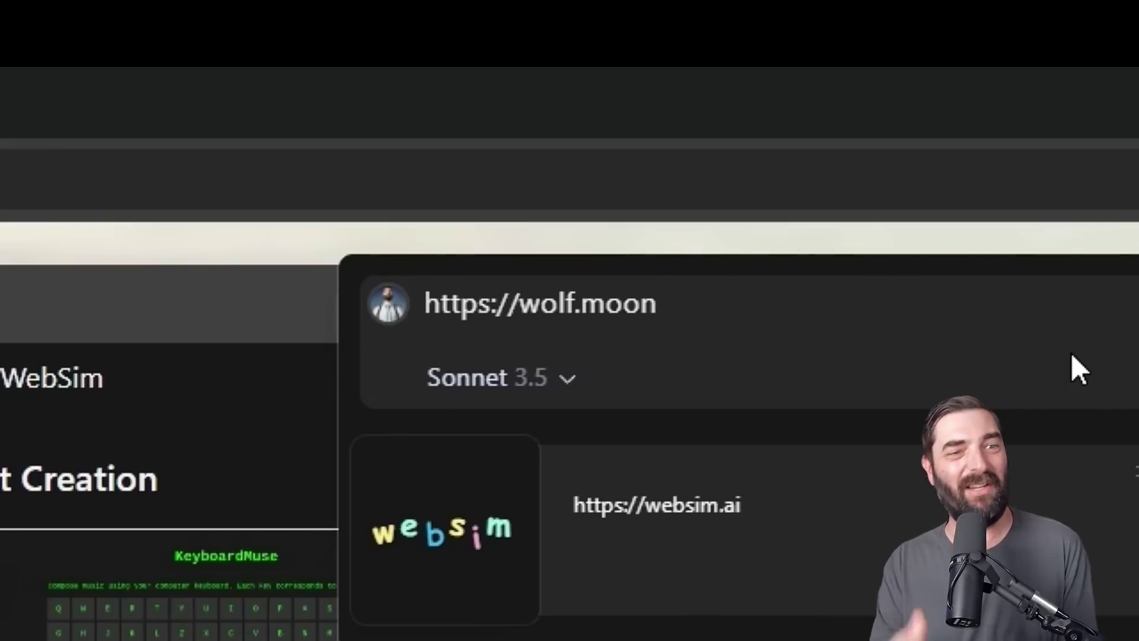
key("Return")
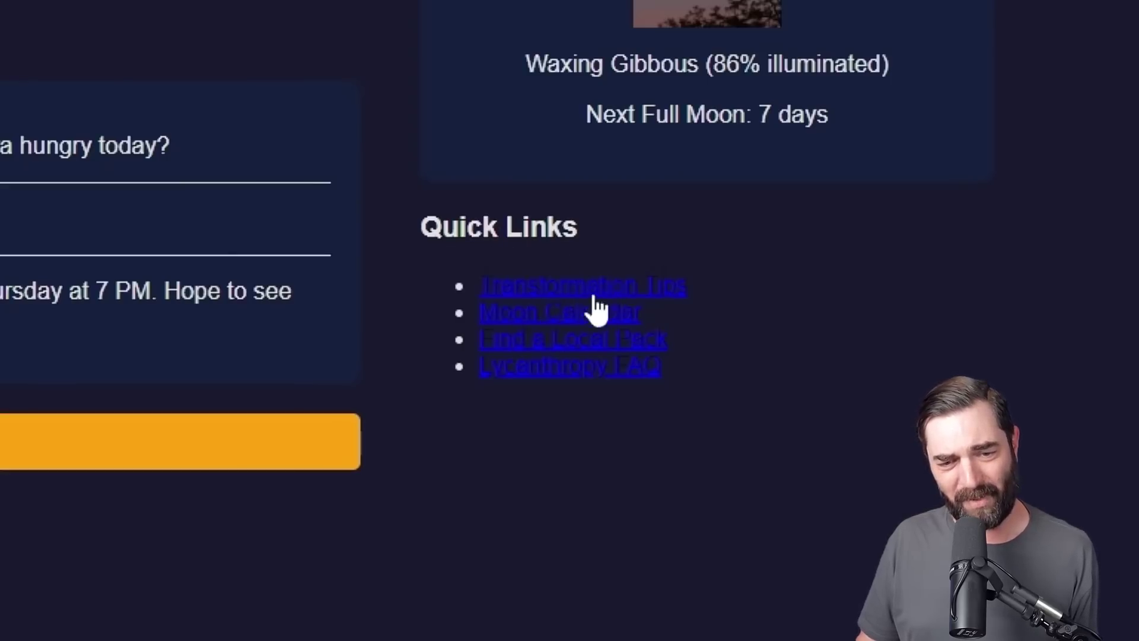
Step: Open the Wolf Moon site's Transformation Tips page and its Community page, and look through the forum posts and events
left_click(575, 290)
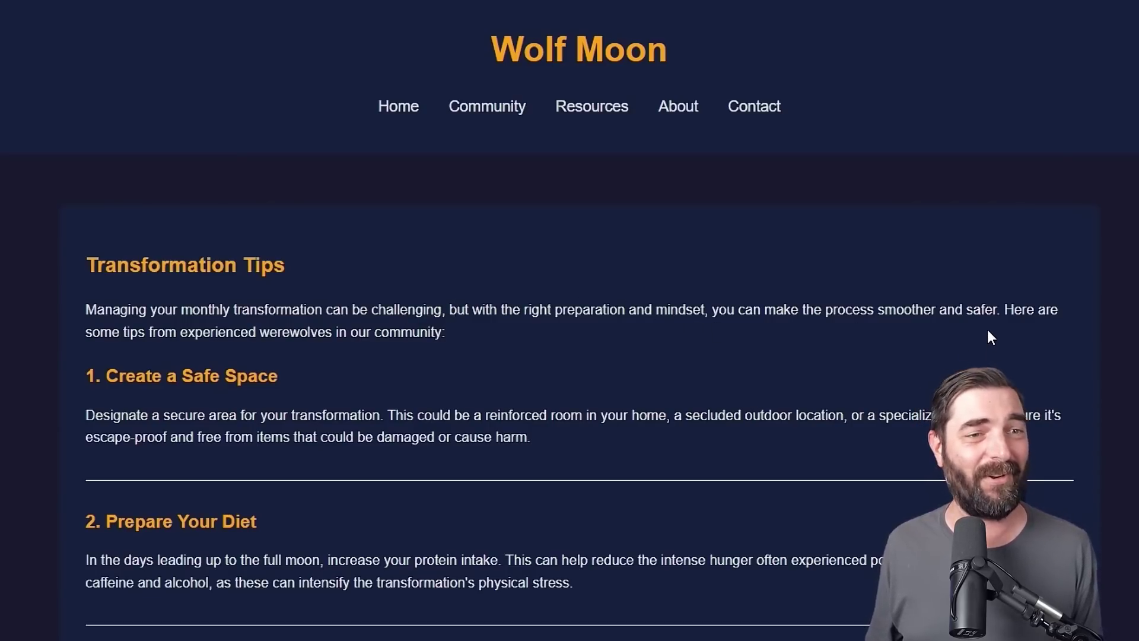
left_click(487, 106)
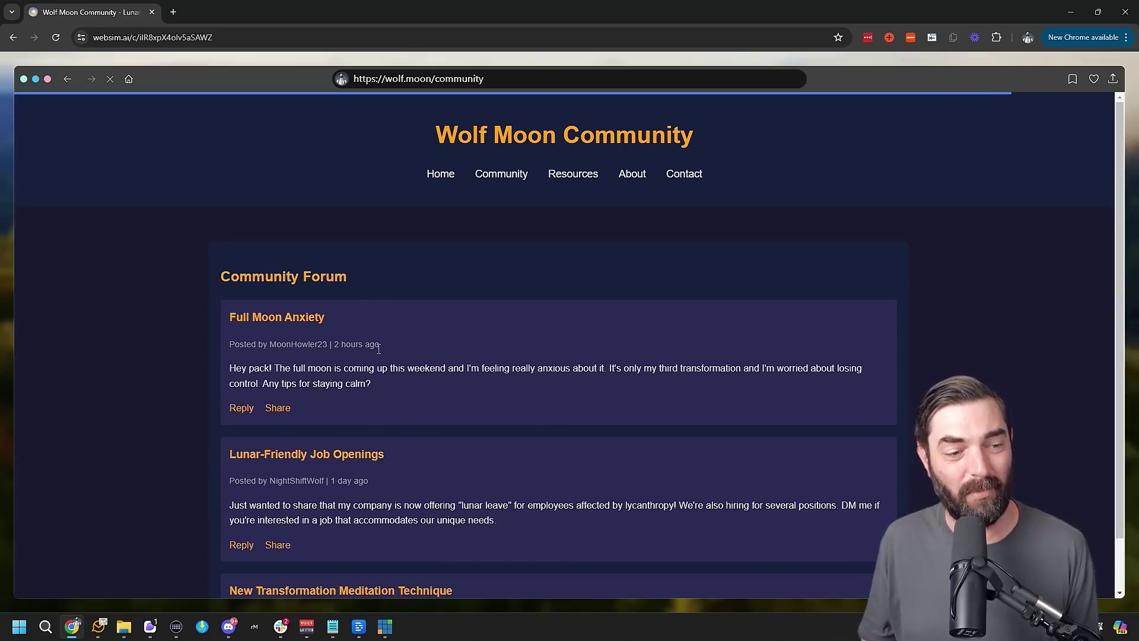
scroll(392, 332, "down", 3)
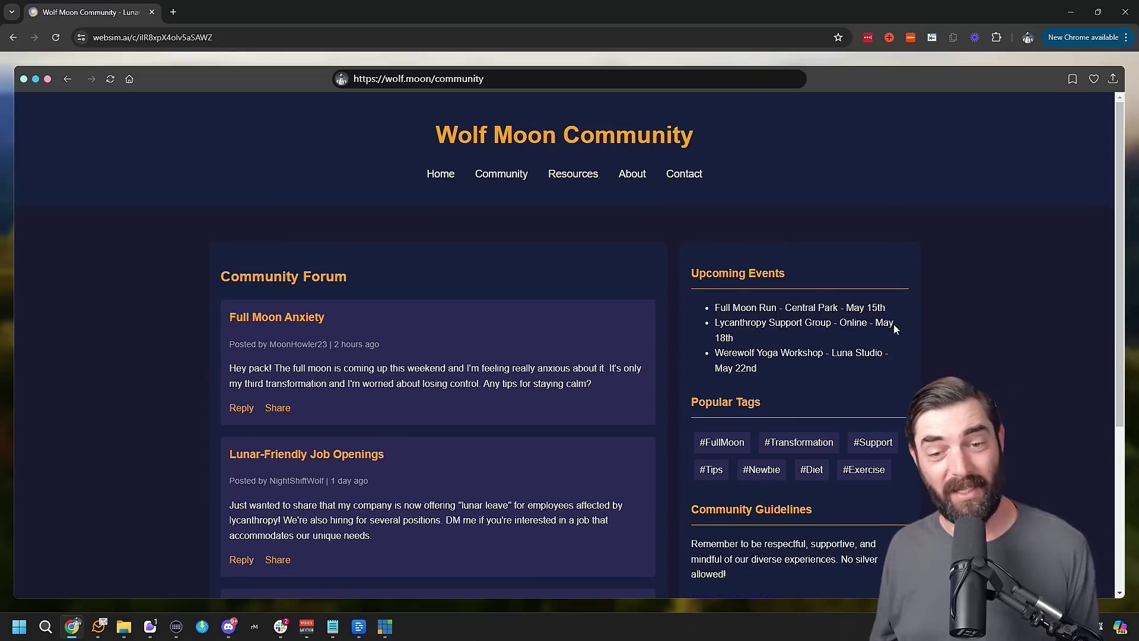
scroll(878, 403, "down", 5)
scroll(848, 397, "up", 5)
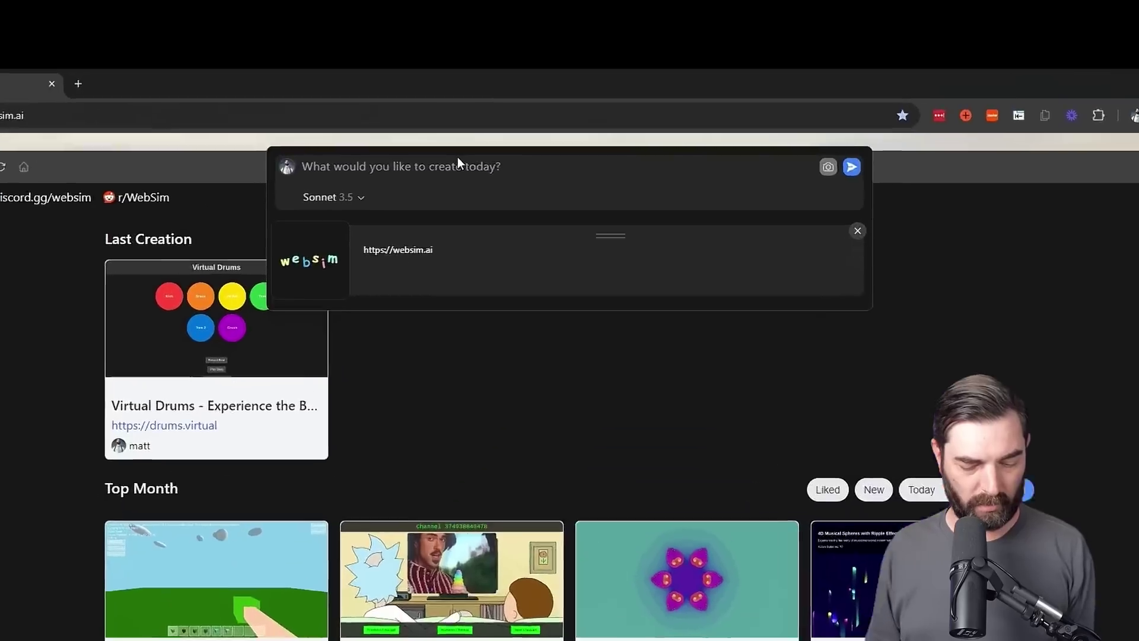
Step: Generate a new WebSim creation from the address snake.game
type("s")
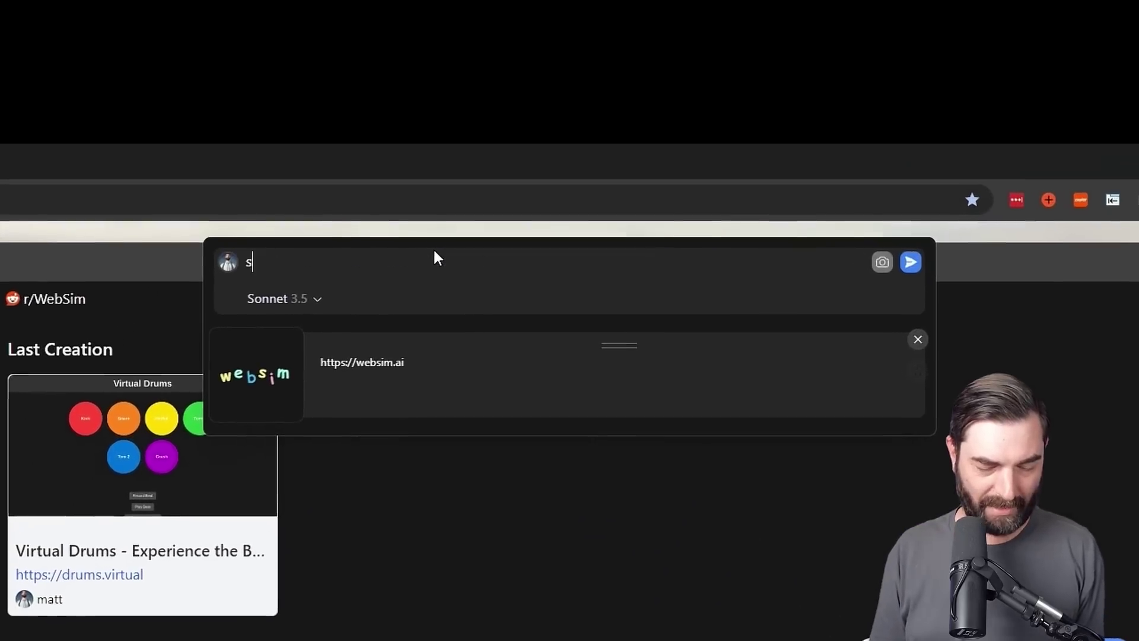
type("nake.game")
key("Return")
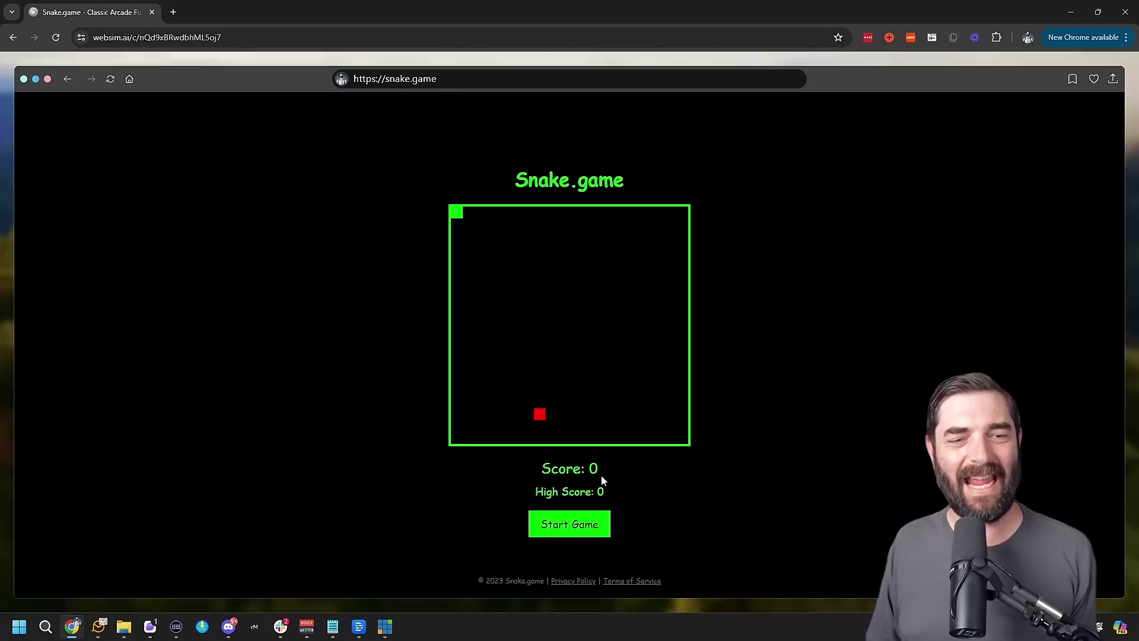
Step: Start the Snake game and steer the green square around the board toward the red squares
left_click(587, 524)
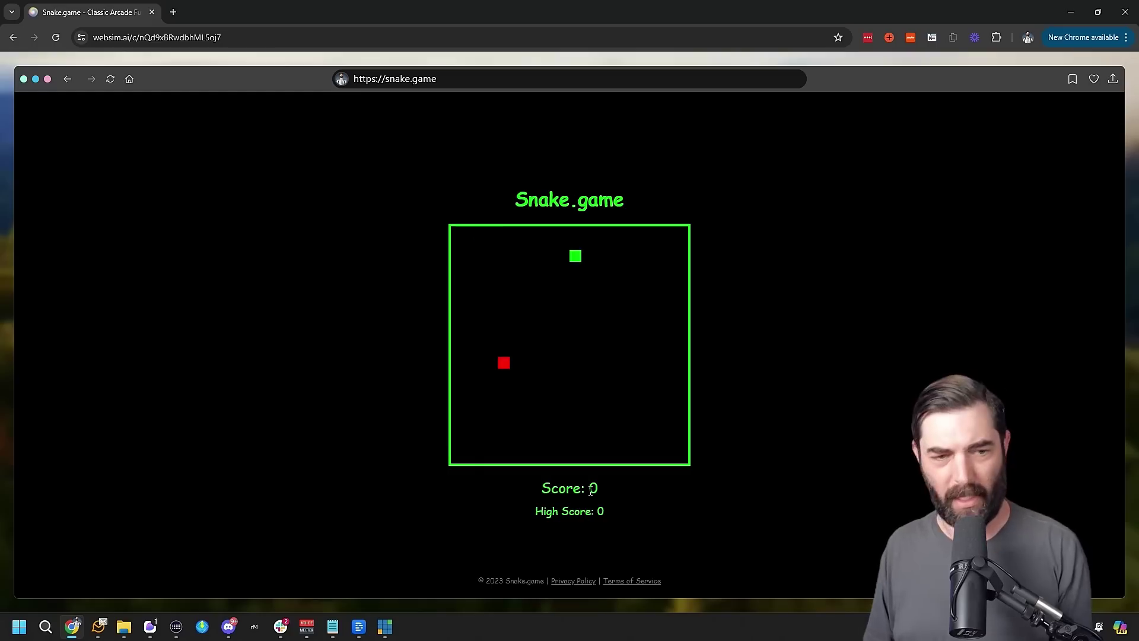
key("Down")
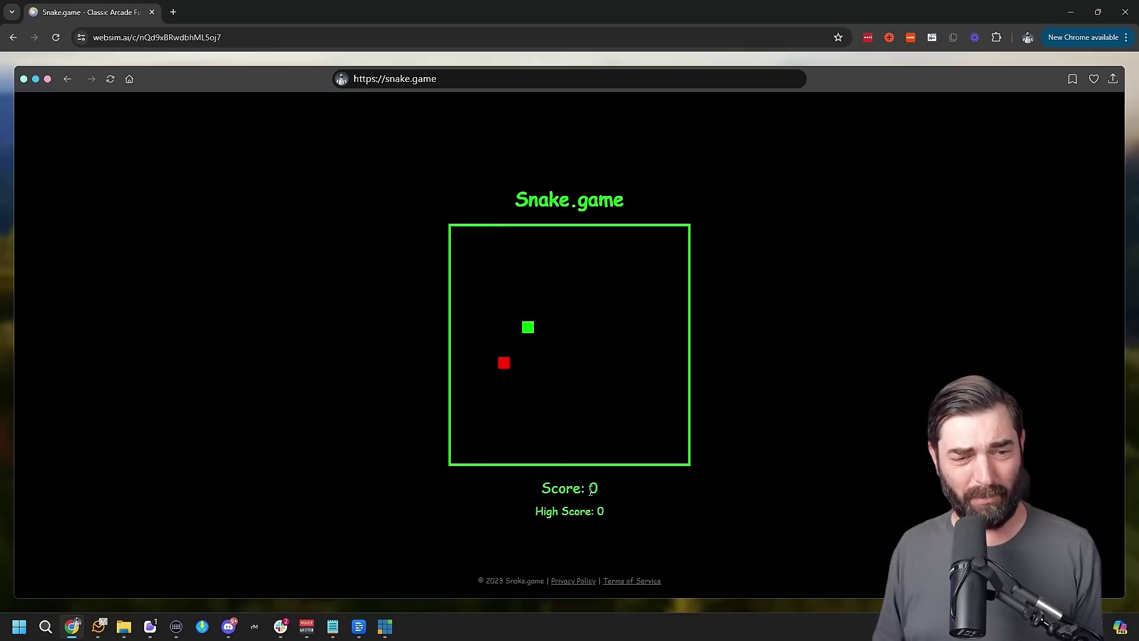
key("Left")
key("Up")
key("Right")
key("Down")
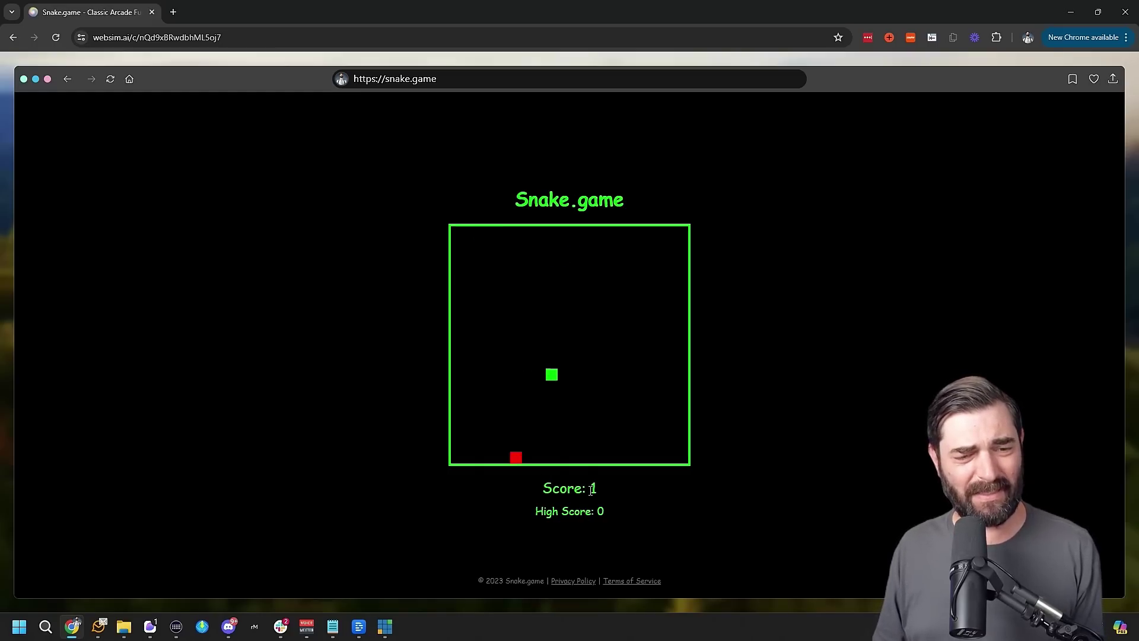
key("Up")
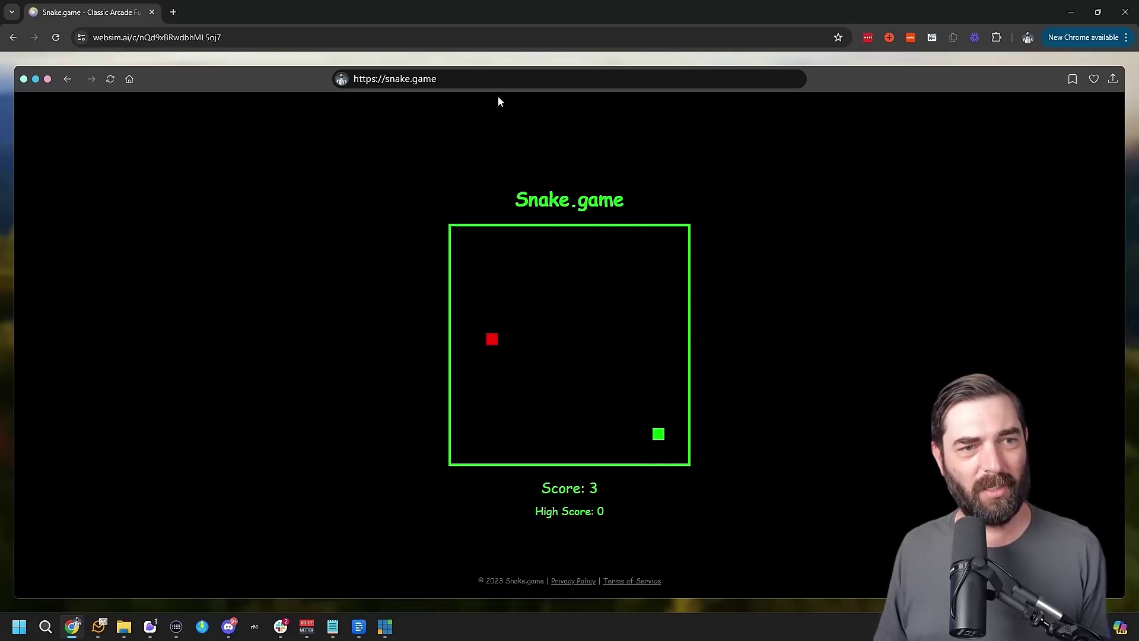
Step: Prompt WebSim to make the snake get longer over red squares and end the game when it hits the wall or itself
left_click(504, 79)
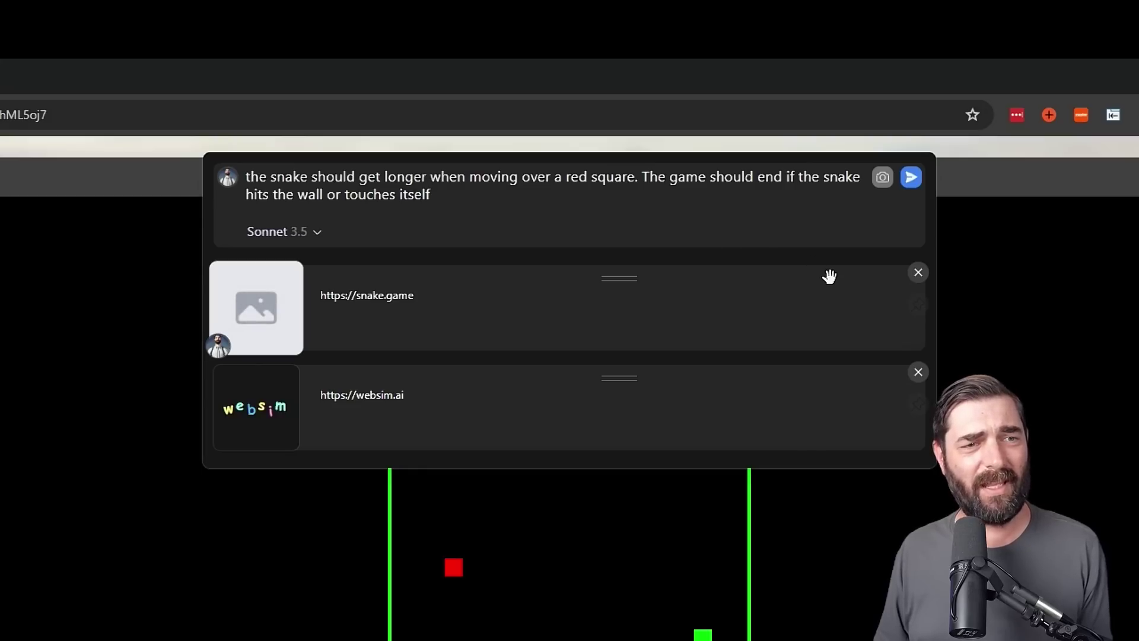
key("Return")
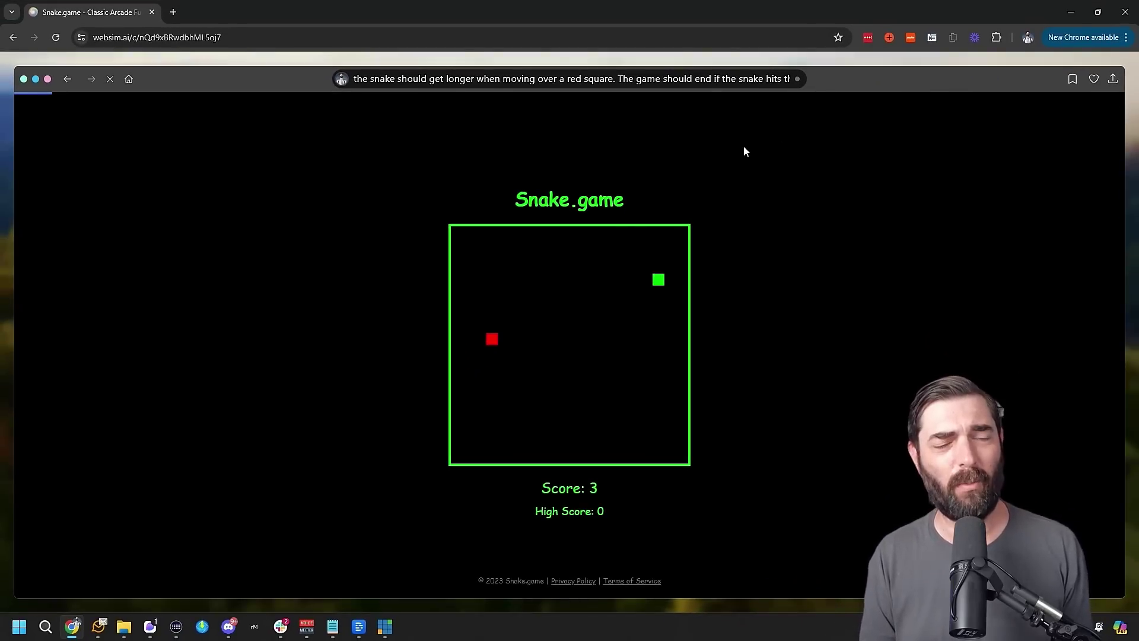
Step: Start the revised Snake game and test the snake's growth by steering it over red squares
left_click(589, 534)
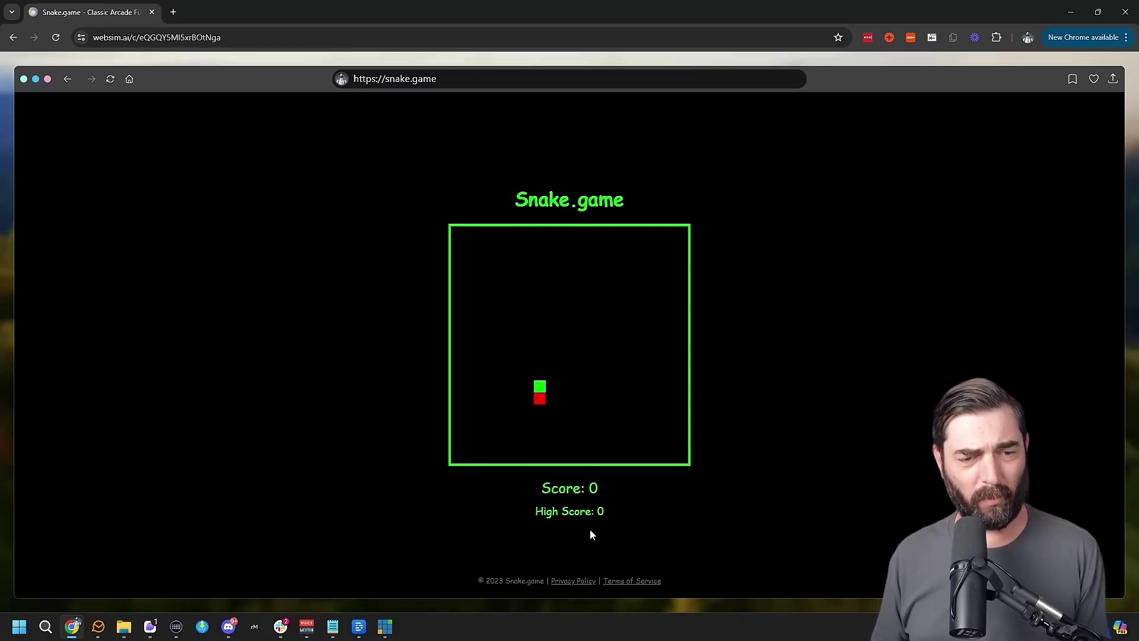
key("Right")
key("Up")
key("Left")
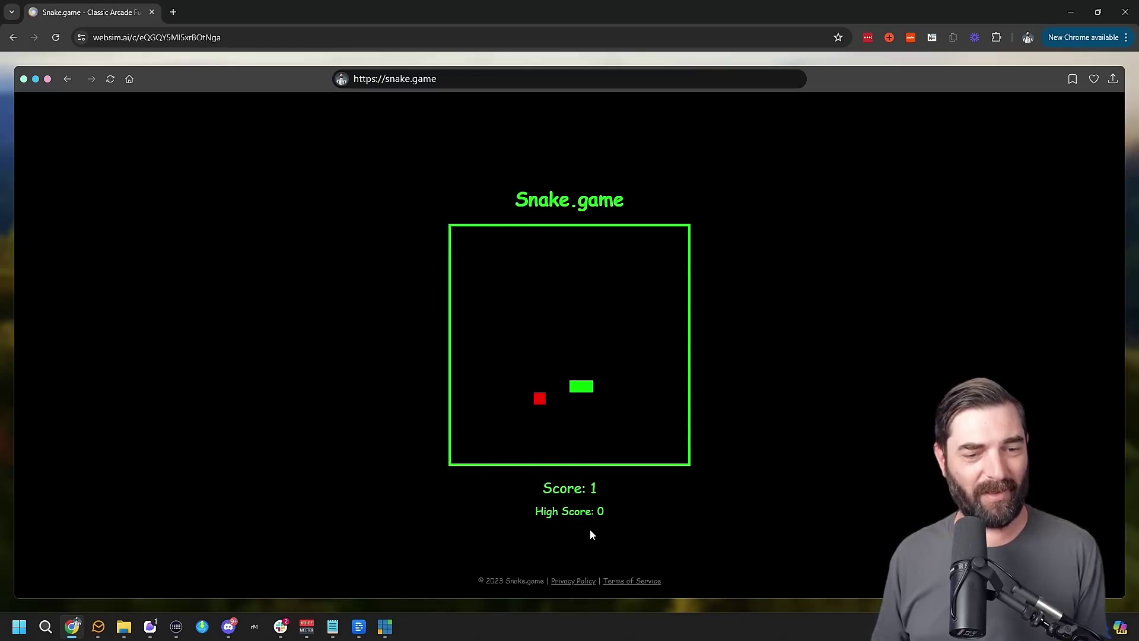
key("Down")
key("Right")
key("Up")
key("Left")
key("Up")
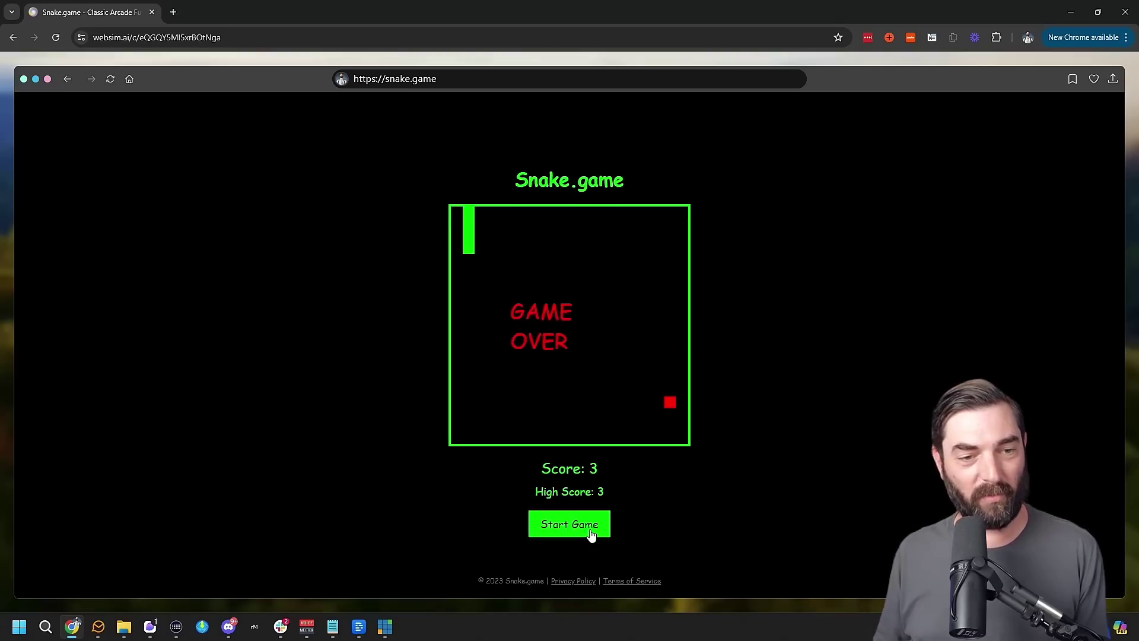
Step: Restart the Snake game and guide the growing snake around the board to successive red squares
left_click(591, 534)
key("Down")
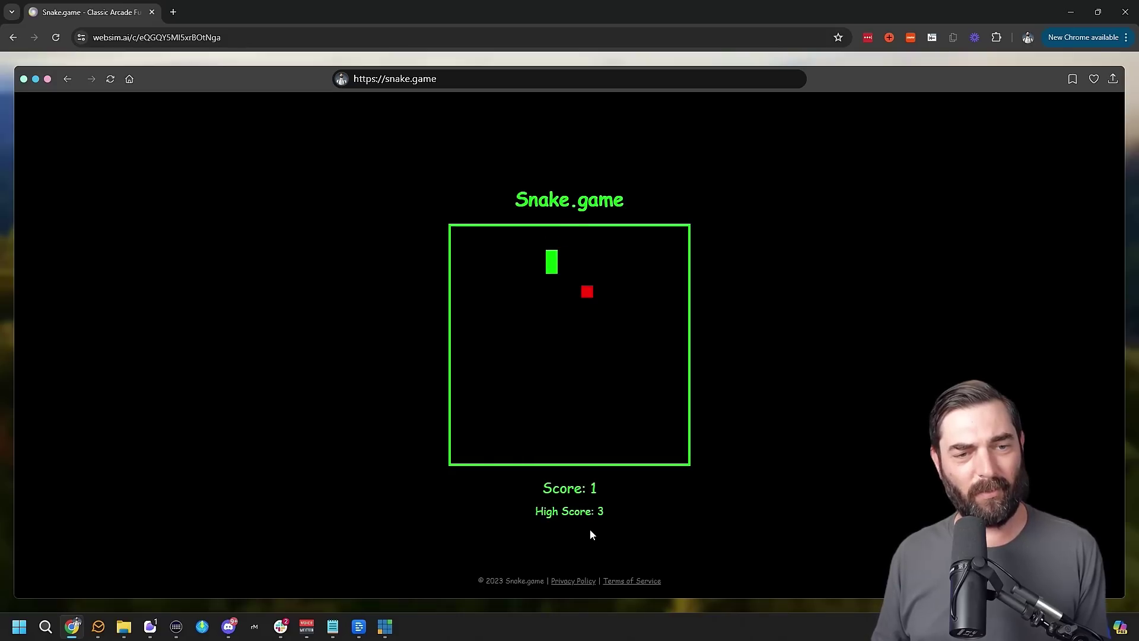
key("Down")
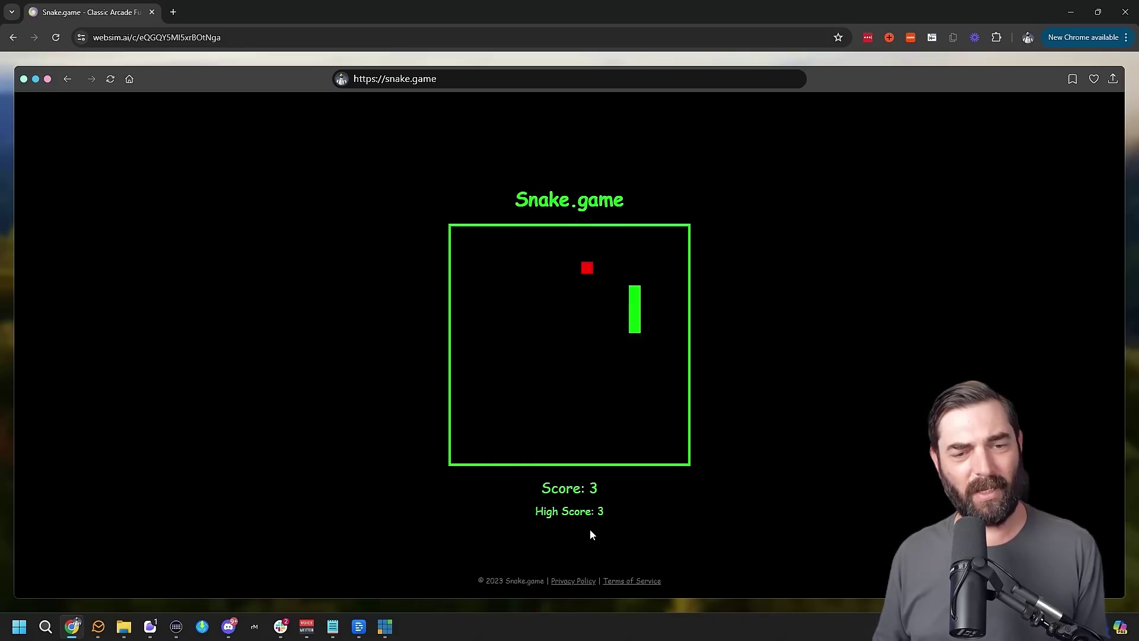
key("Up")
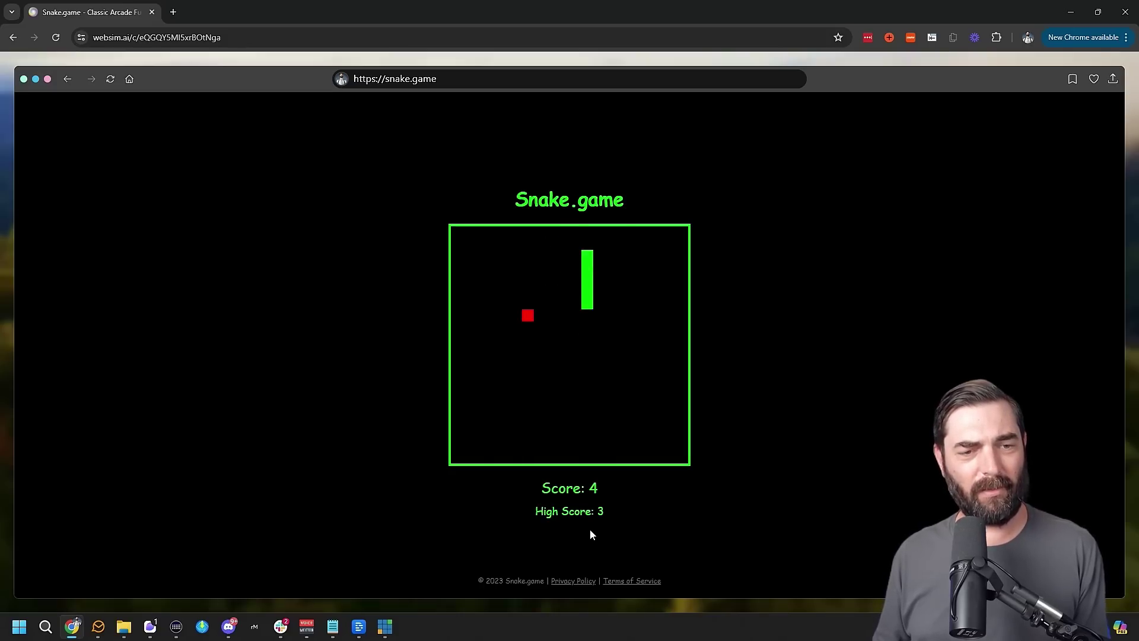
key("Down")
key("Right")
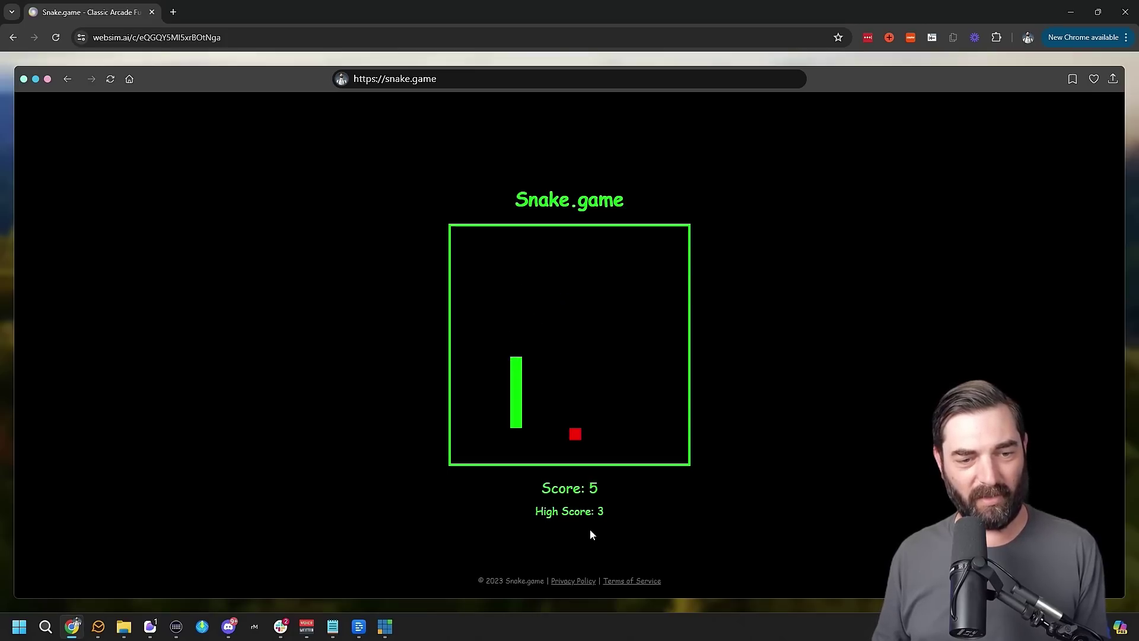
key("Right")
key("Up")
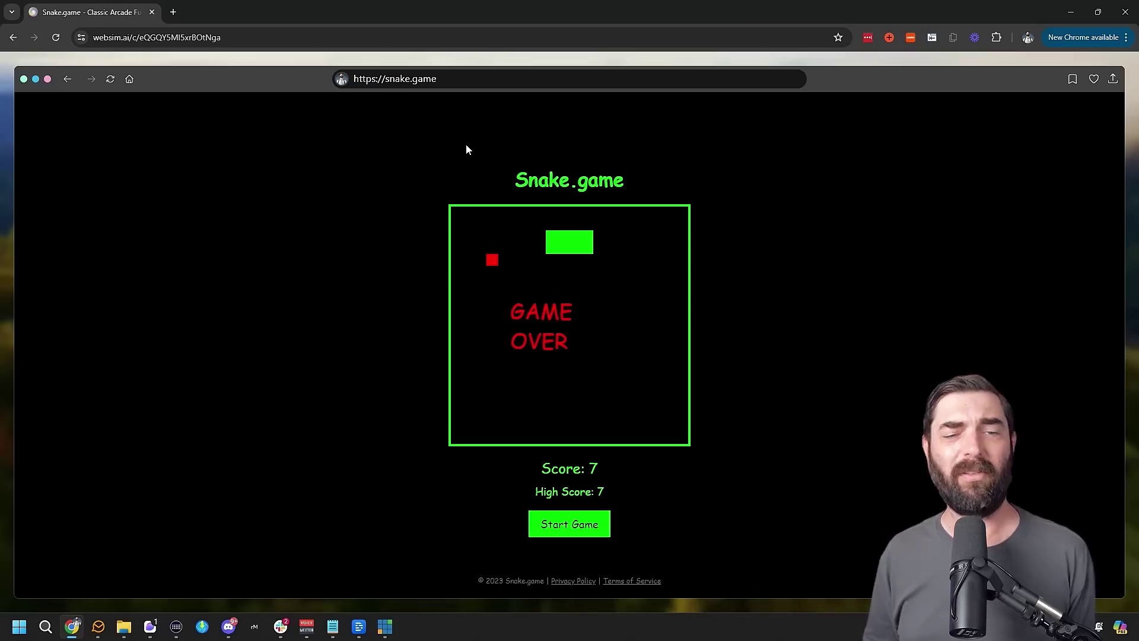
Step: Bookmark the Snake game under the title "Snake.game - Classic Arcade Fun" without publishing it
left_click(1072, 79)
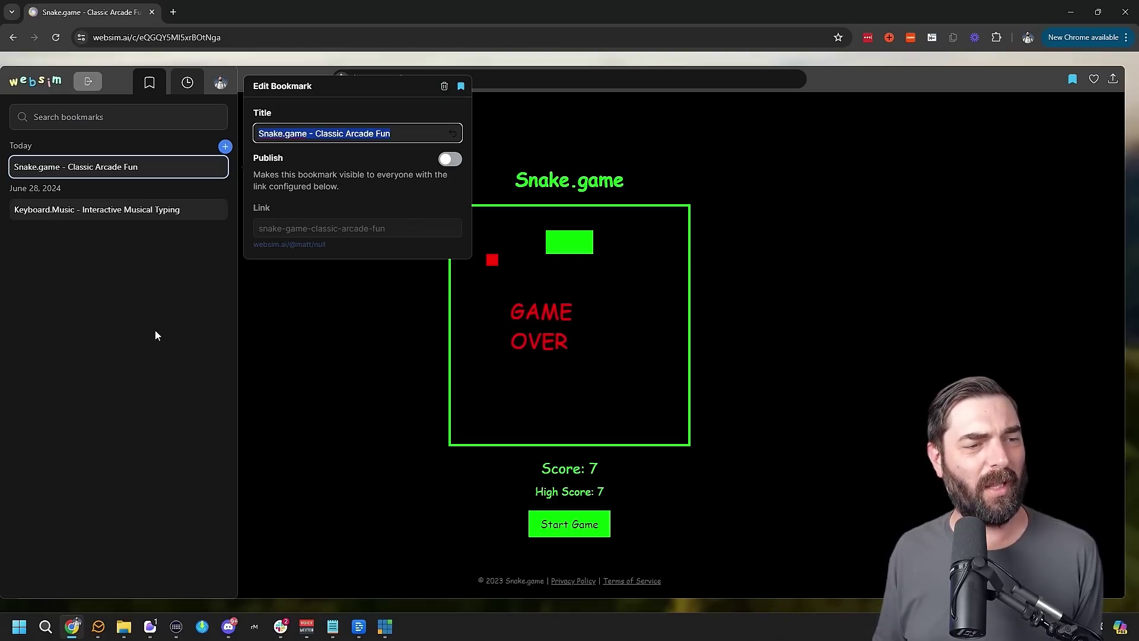
left_click(158, 390)
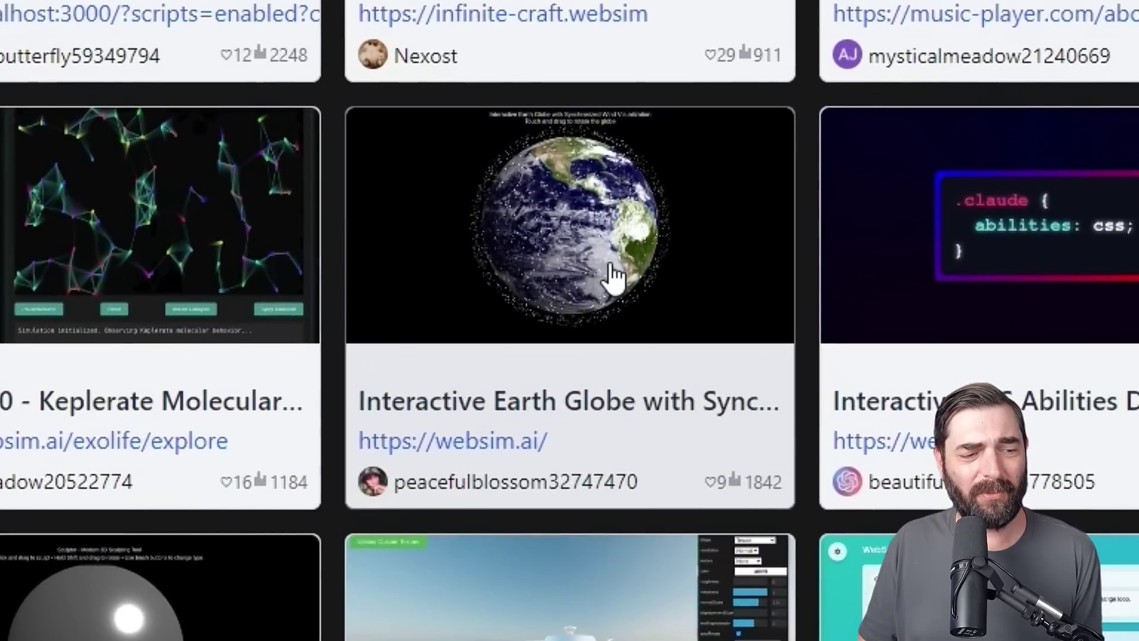
Step: Open the Interactive Earth Globe creation with wind visualization and try rotating the globe
left_click(613, 275)
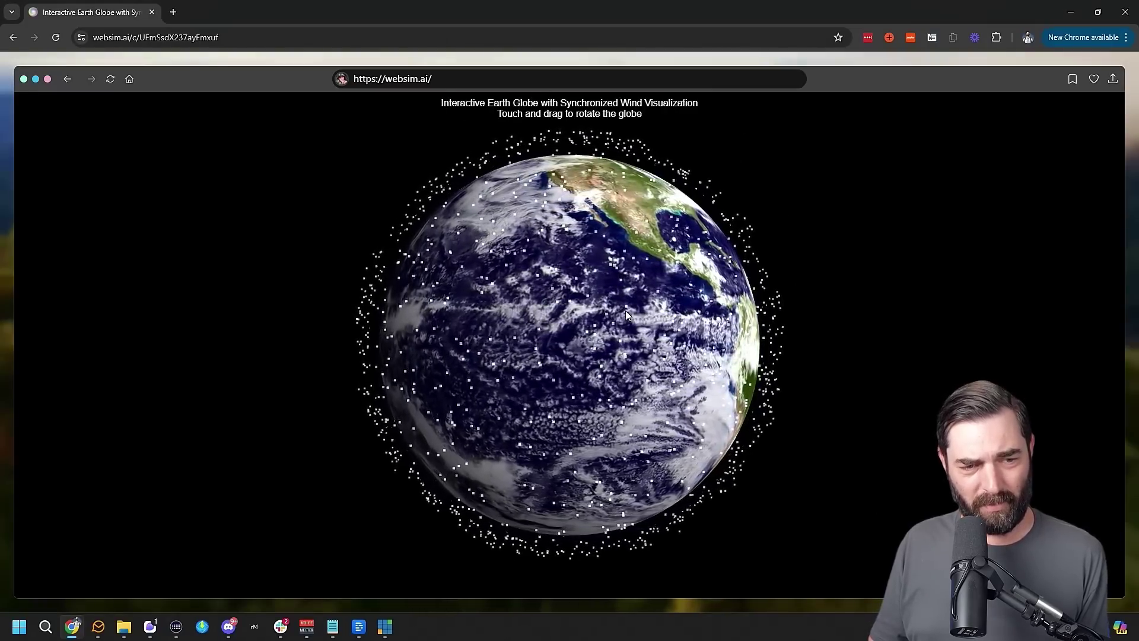
right_click(651, 379)
left_click(884, 378)
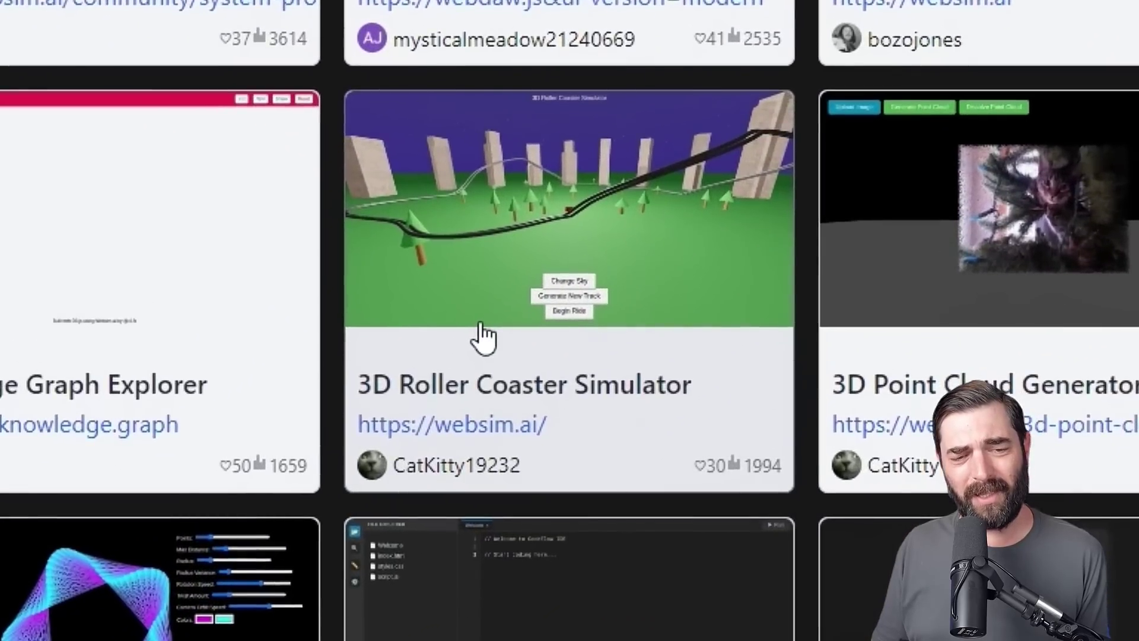
Step: Open the 3D Roller Coaster Simulator creation and begin the ride
left_click(483, 337)
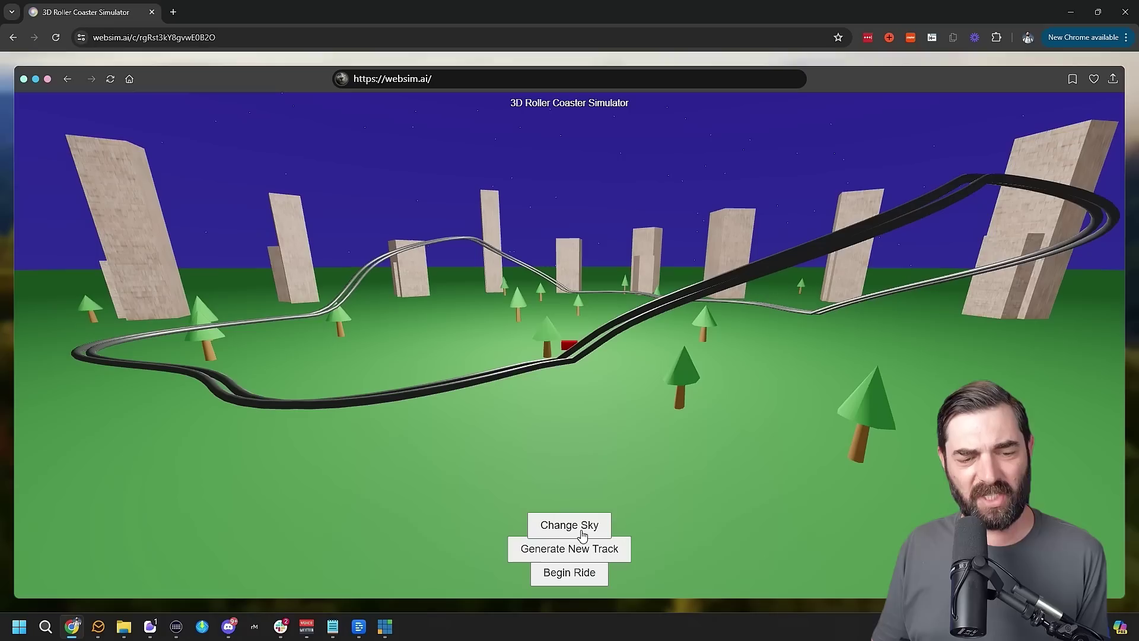
left_click(573, 573)
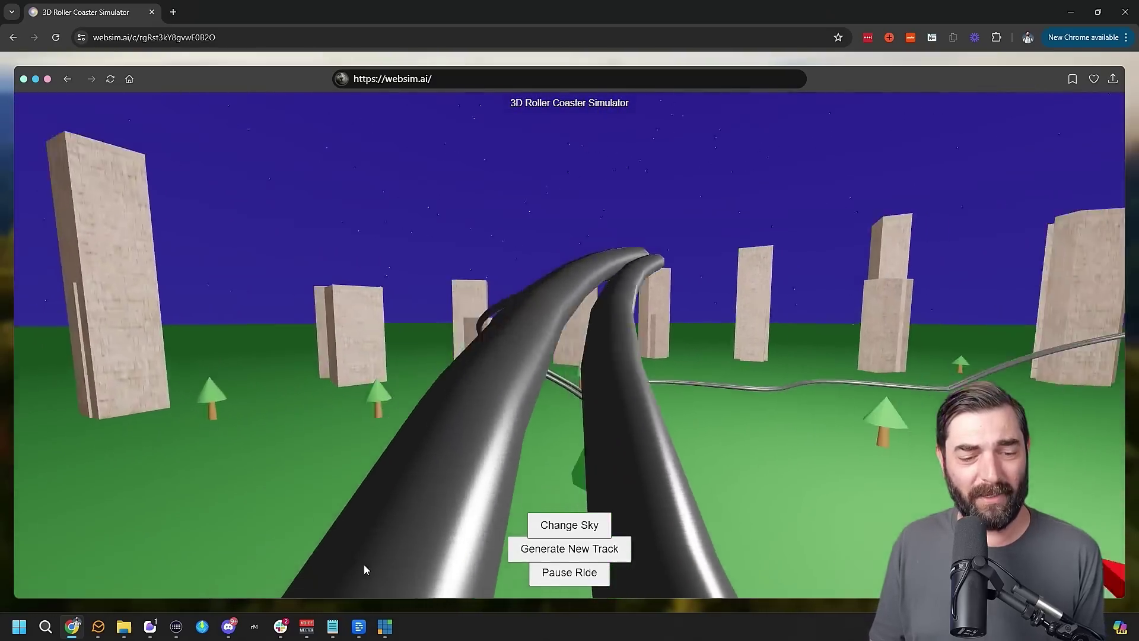
Step: Pause the roller coaster ride, generate a new track and begin the ride on it
left_click(596, 582)
left_click(599, 557)
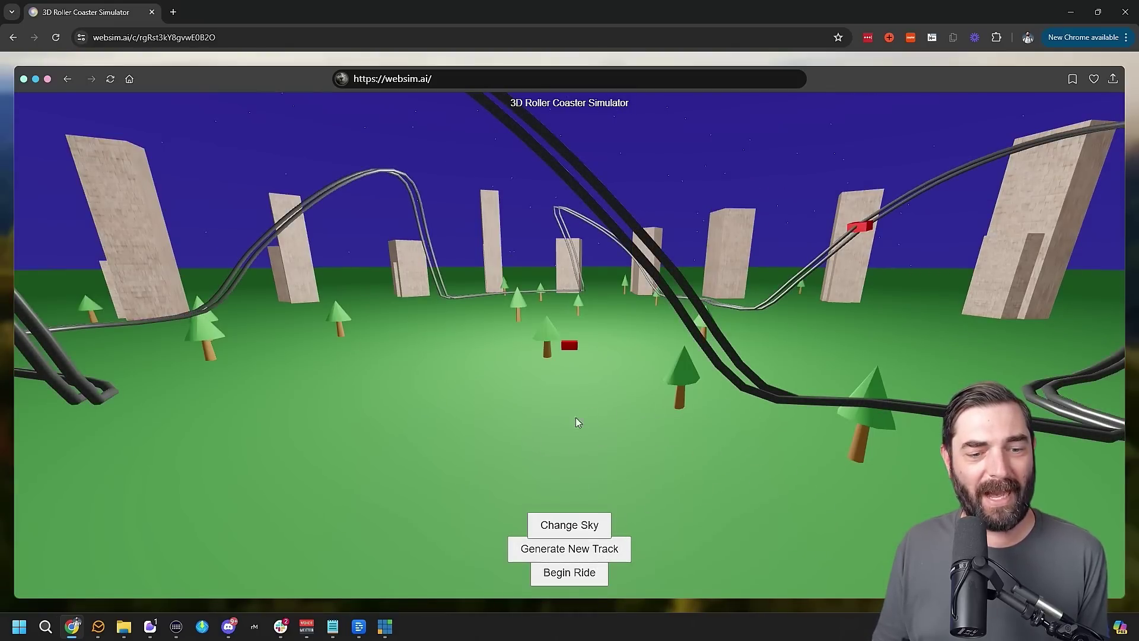
left_click(578, 577)
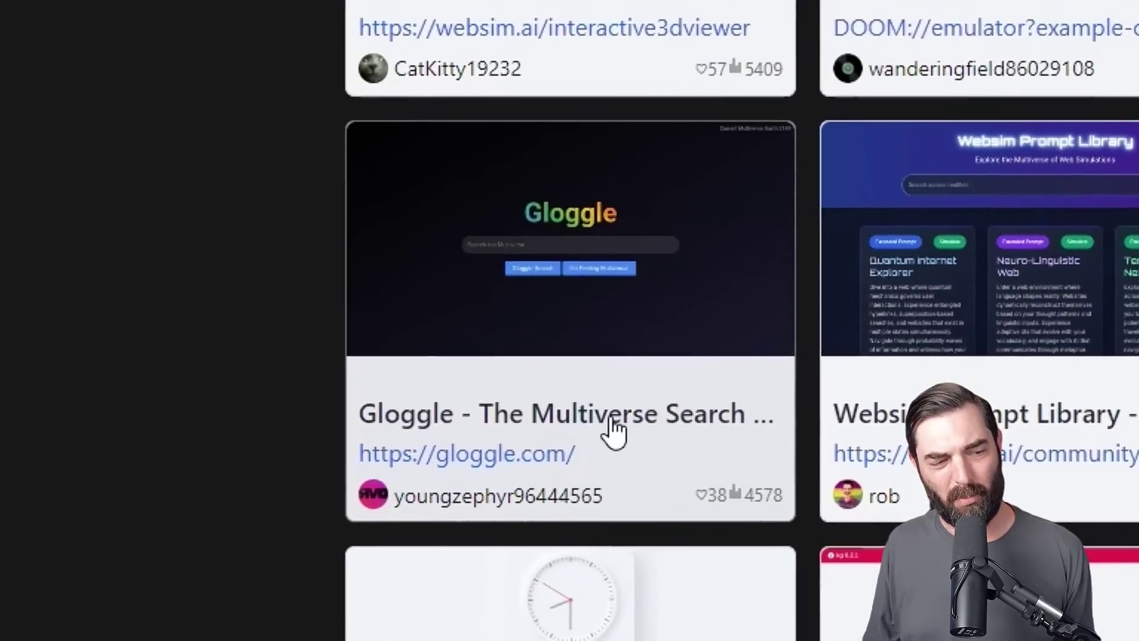
Step: Open the Gloggle multiverse search creation and browse further through the month's top creations
left_click(611, 437)
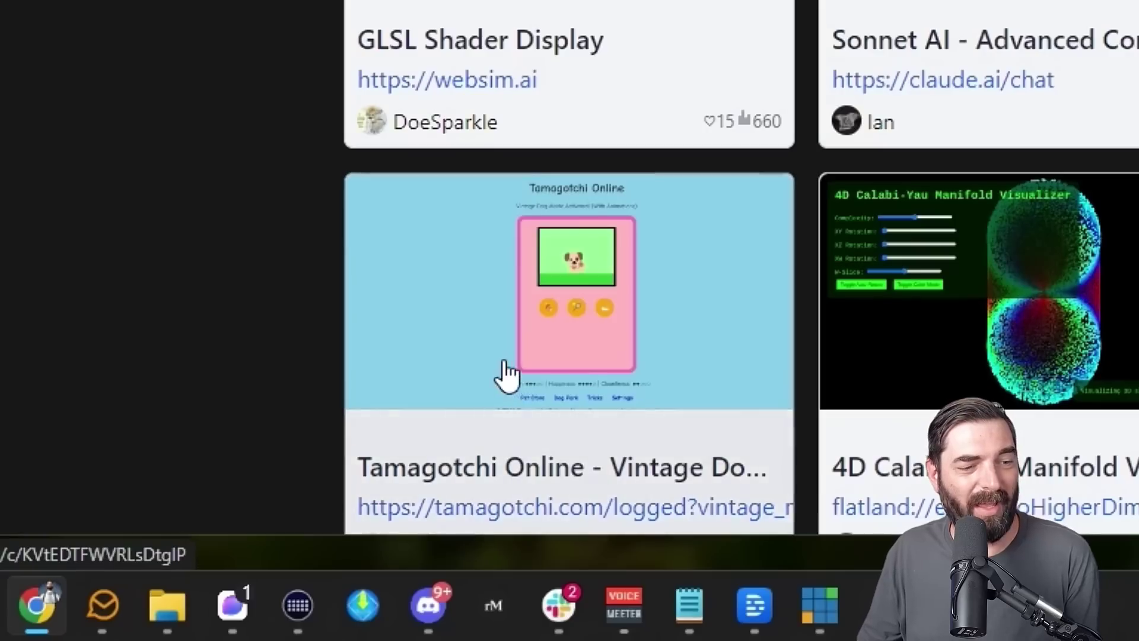
scroll(505, 359, "down", 1)
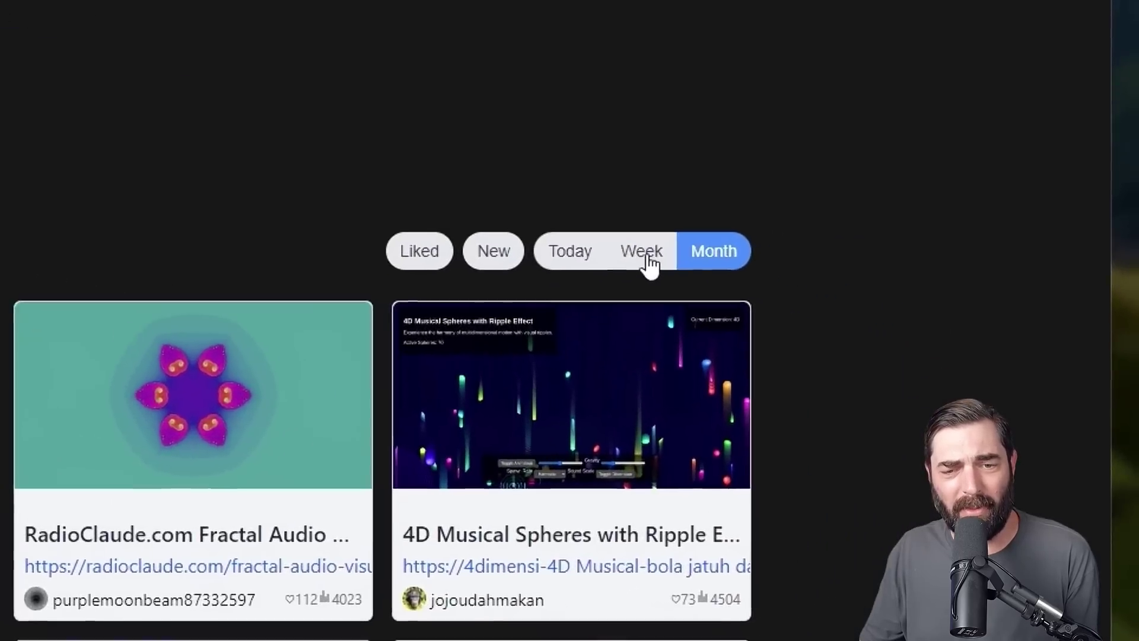
Step: Browse the top creations of the week and of today, and open the Realistic 3D Eye Tracker
left_click(641, 255)
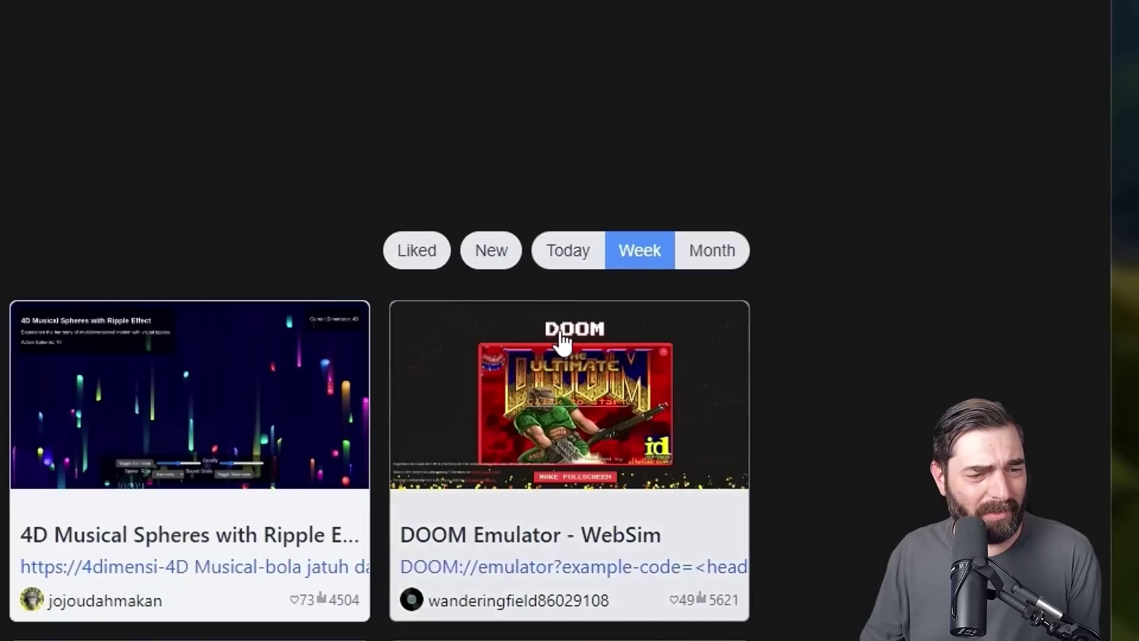
scroll(450, 362, "down", 9)
scroll(403, 459, "up", 9)
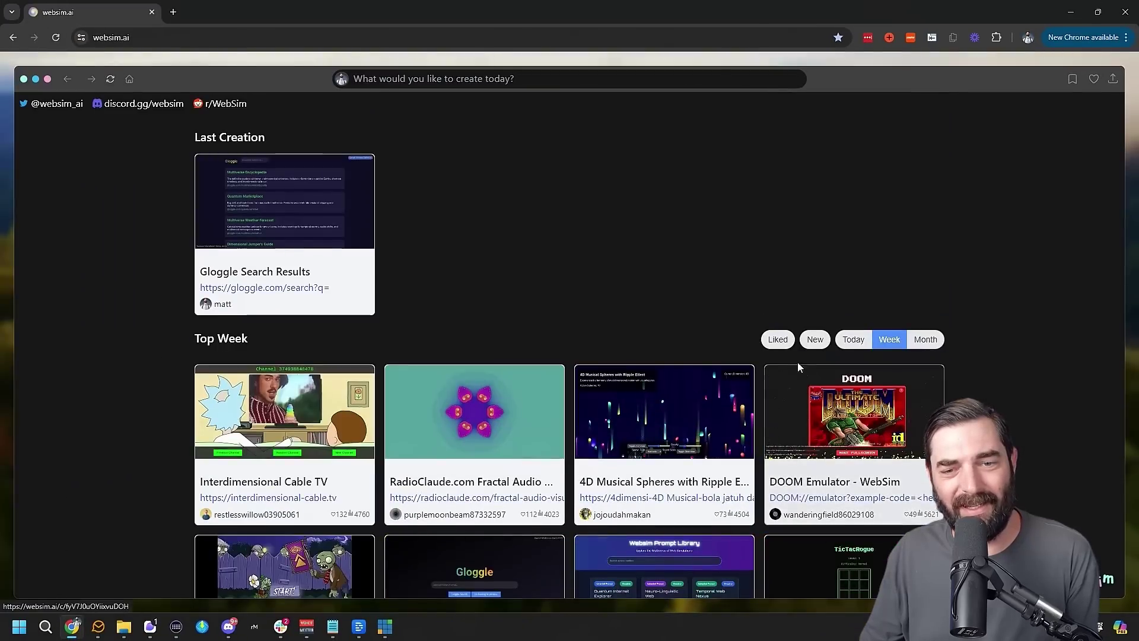
left_click(852, 335)
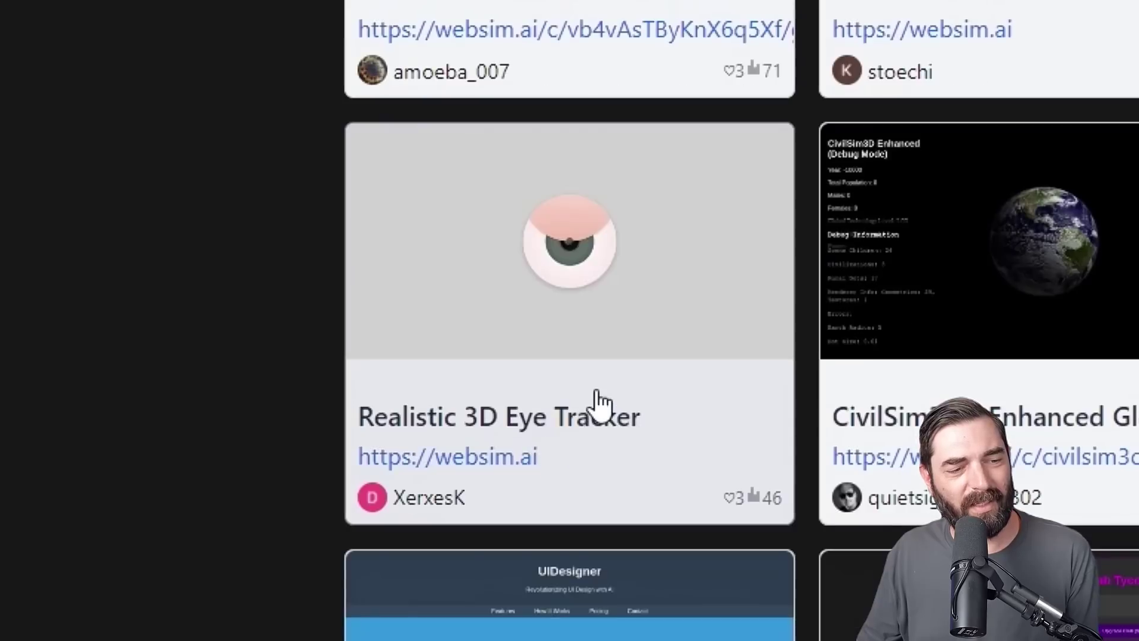
left_click(599, 394)
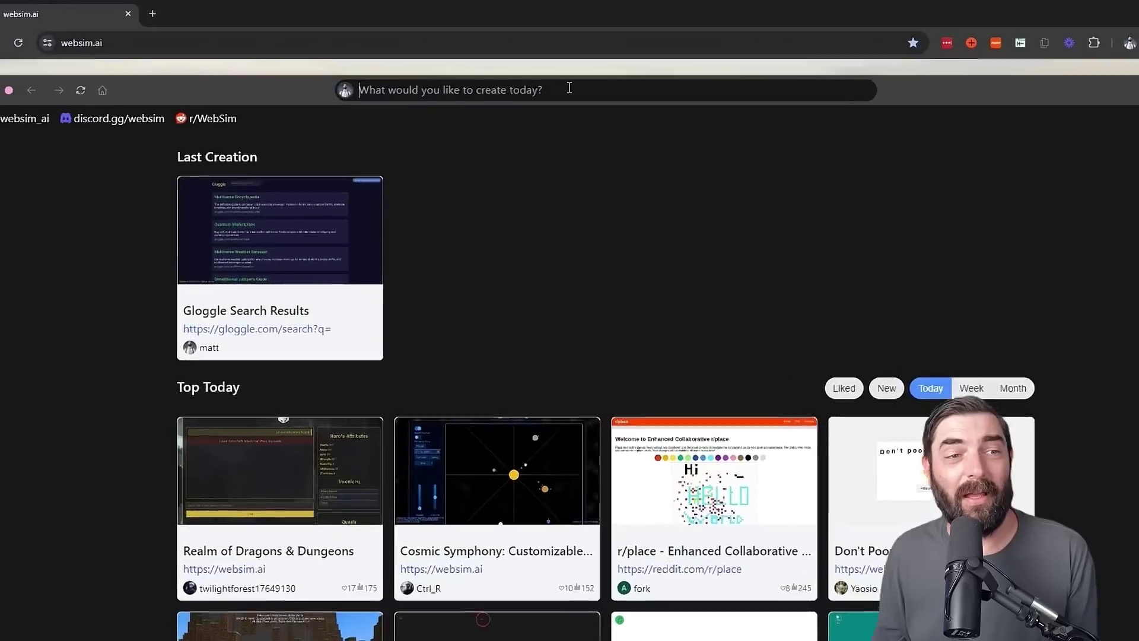
Step: Generate a site for the made-up address floogysnap.flow using the Sonnet 3.5 model
left_click(564, 89)
type("floogysnap.flow")
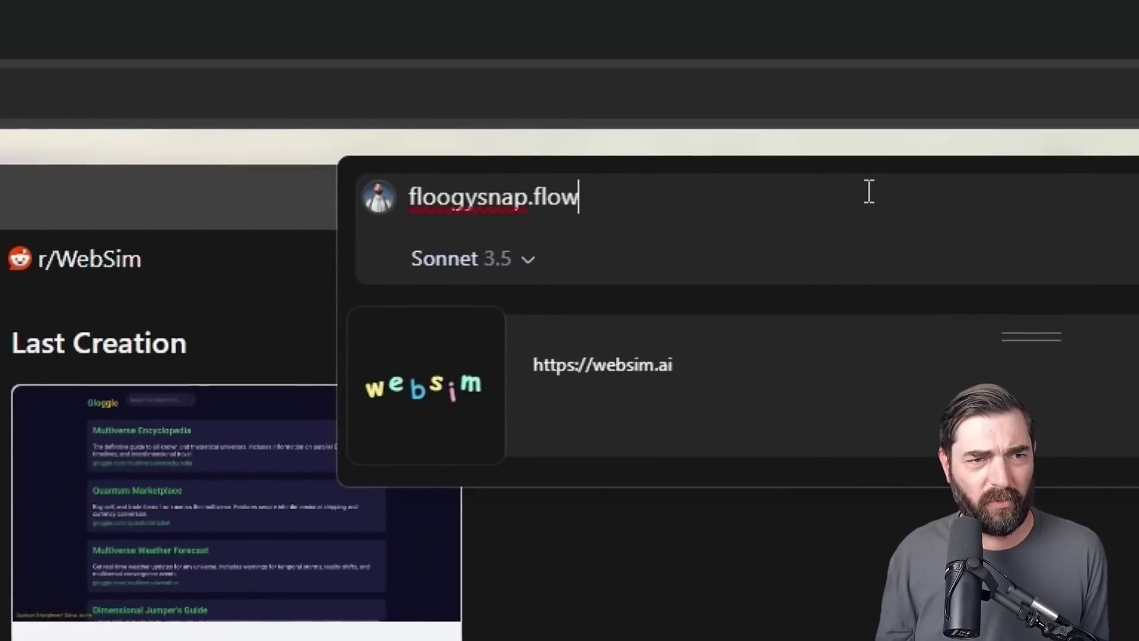
key("Return")
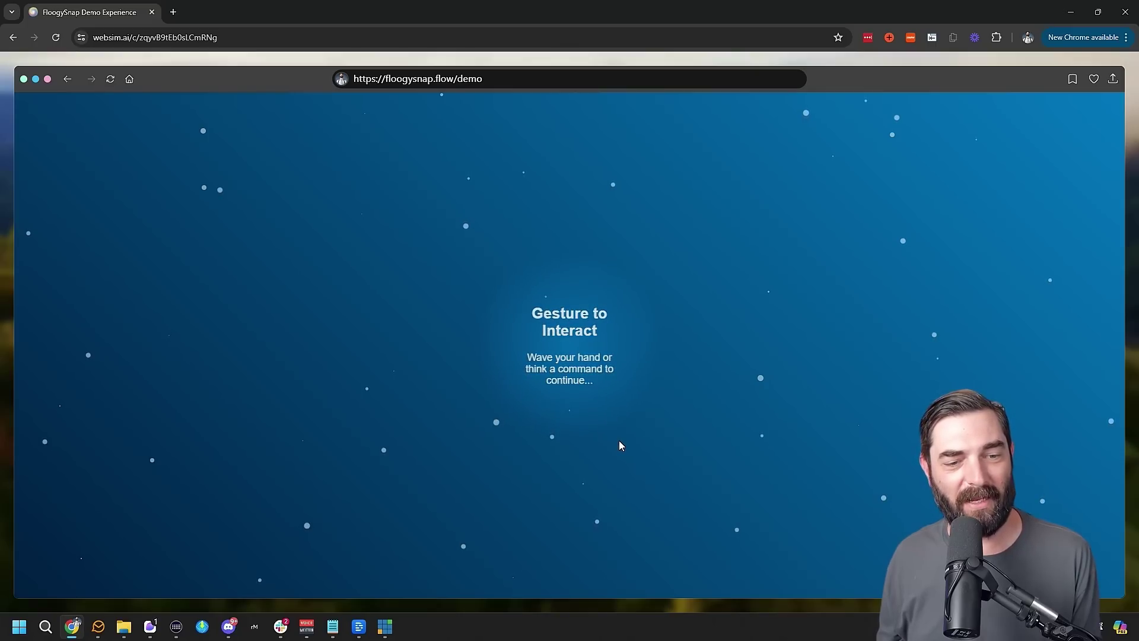
Step: Continue past the FloogySnap demo's gesture prompt to its neuro-experience page and return to the home page
left_click(557, 351)
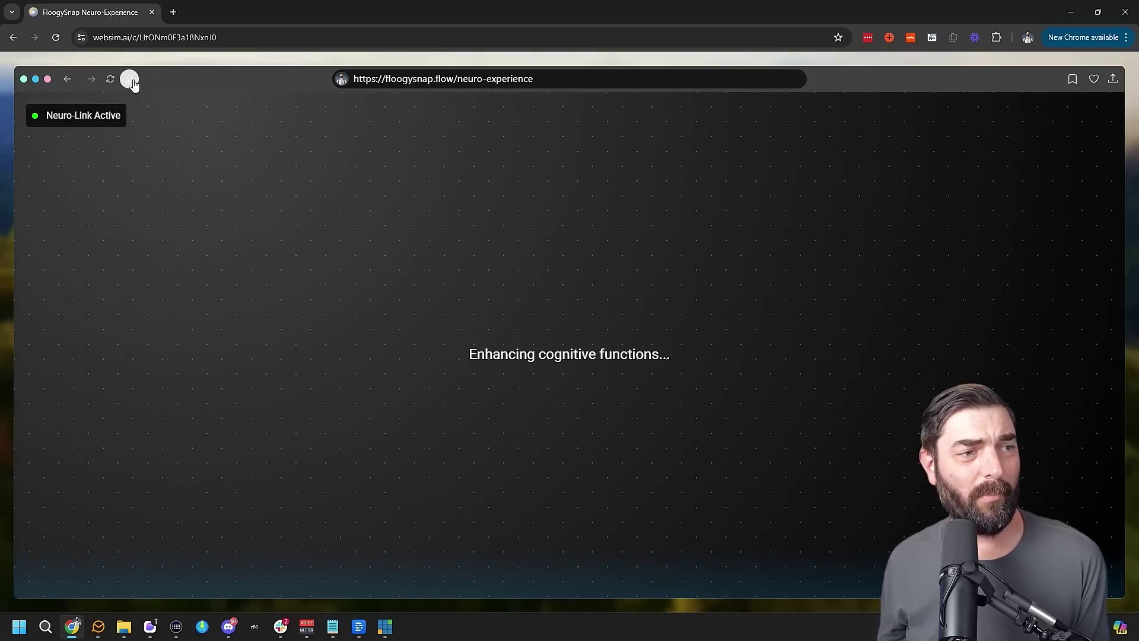
left_click(130, 79)
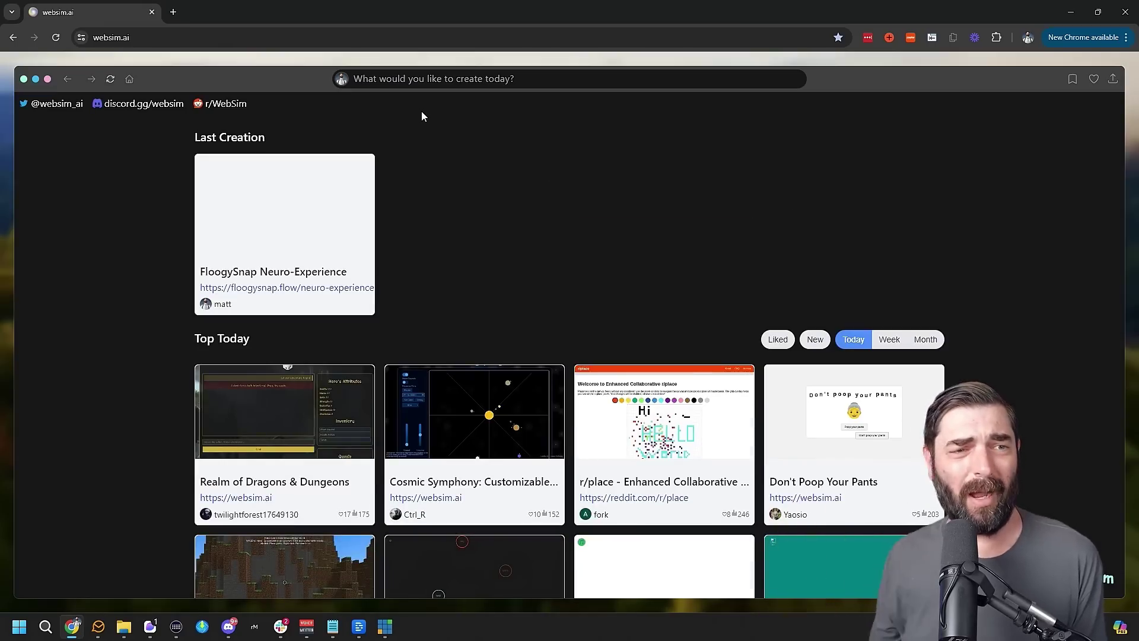
left_click(459, 78)
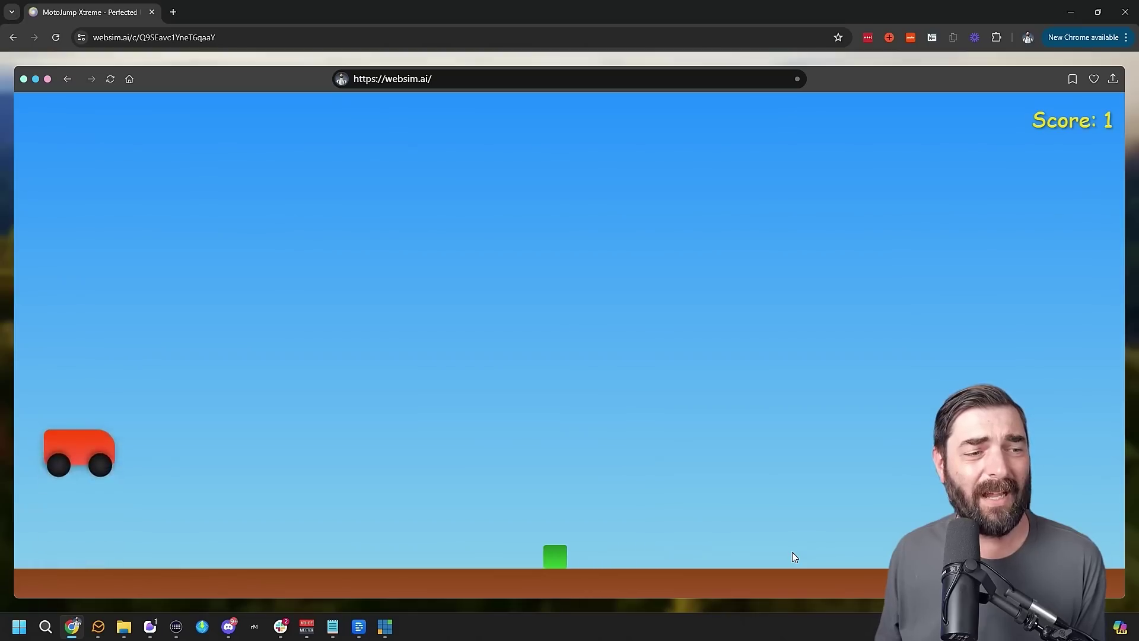
key("space")
key("space")
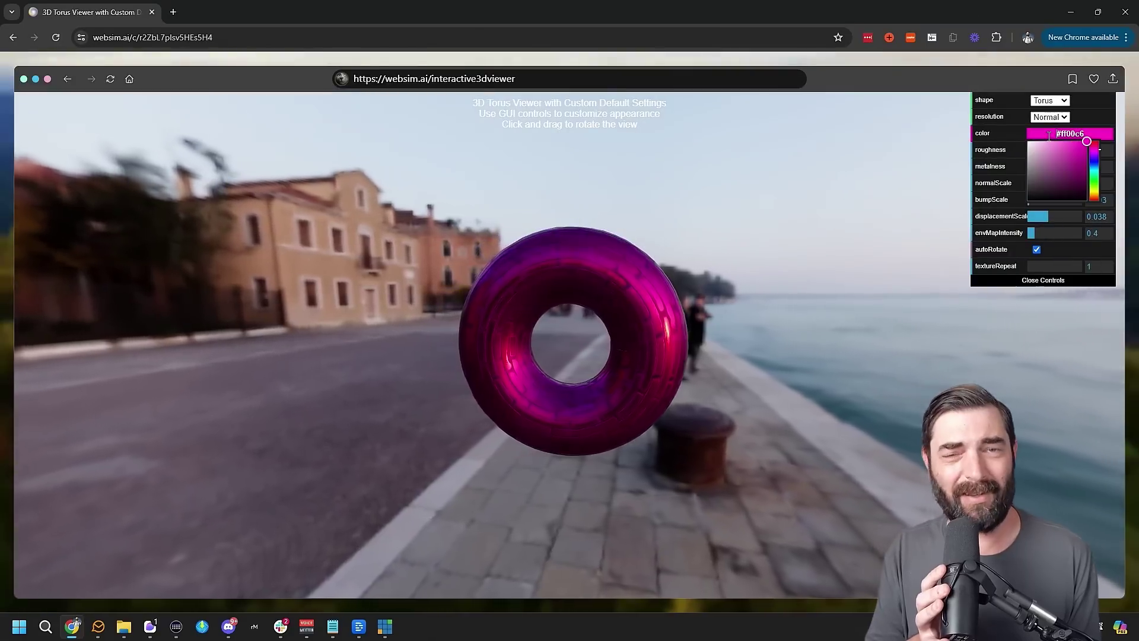
Step: Change the hue of the torus colour in the 3D Torus Viewer's settings
mouse_move(1086, 136)
left_click_drag(1094, 149, 1093, 165)
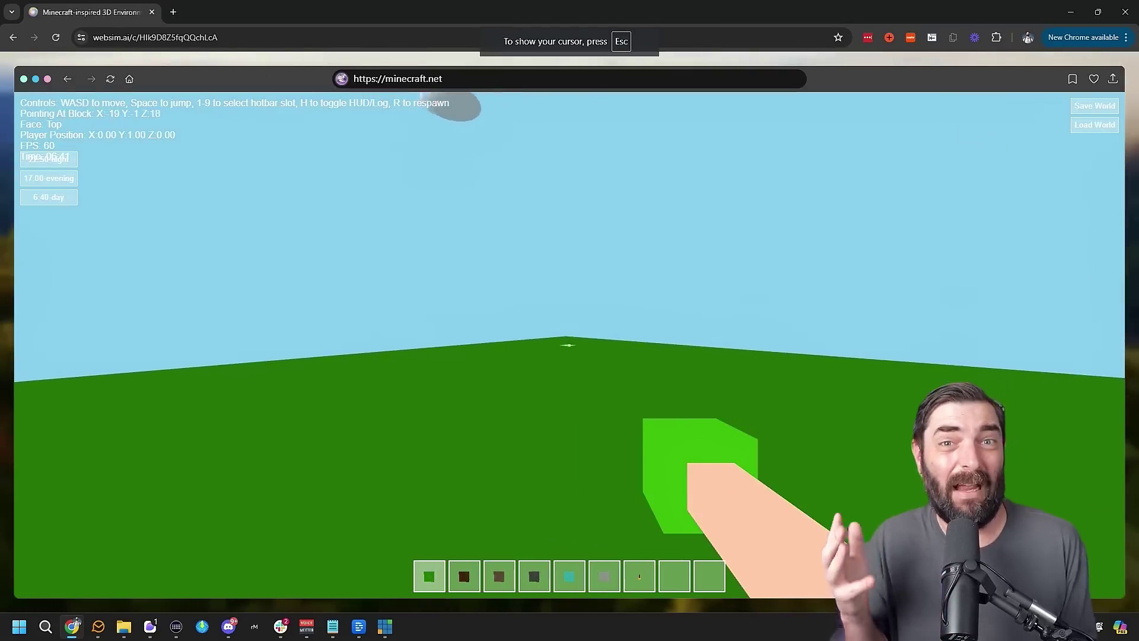
Step: Play the Snake game and steer the snake to the right
left_click(570, 344)
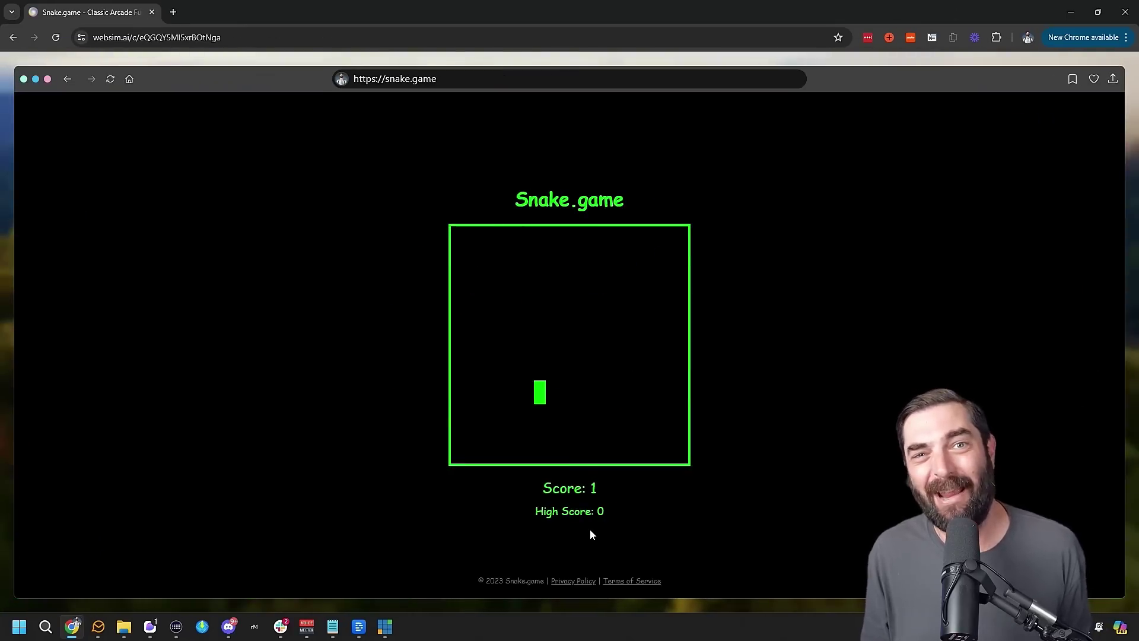
key("Right")
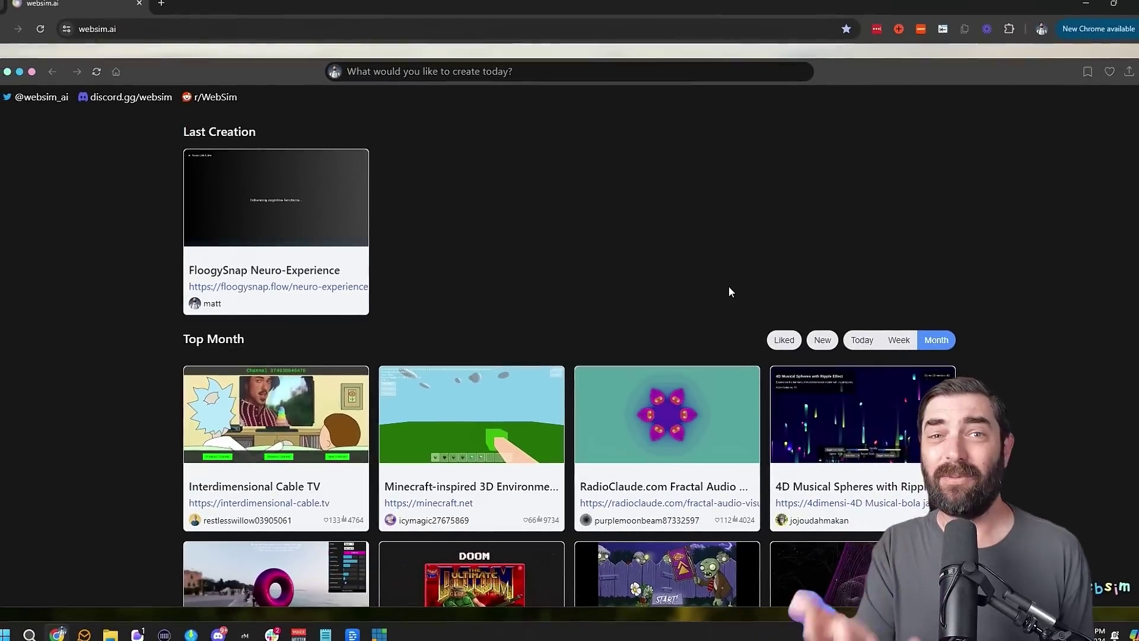